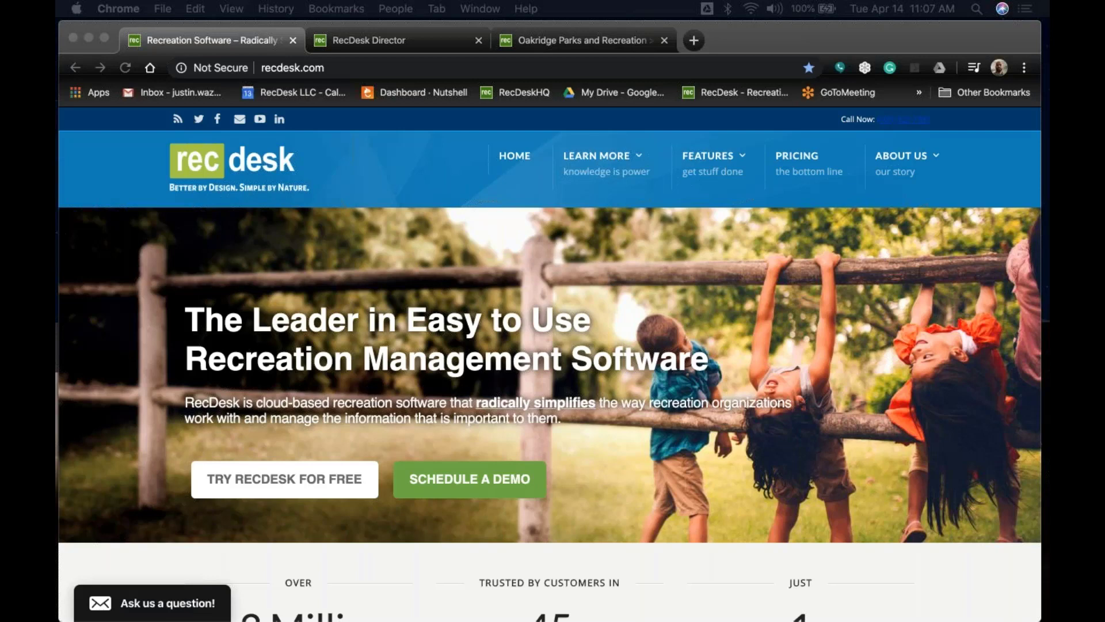
Switch to the Oakridge Parks and Recreation community site tab.
left_click(575, 41)
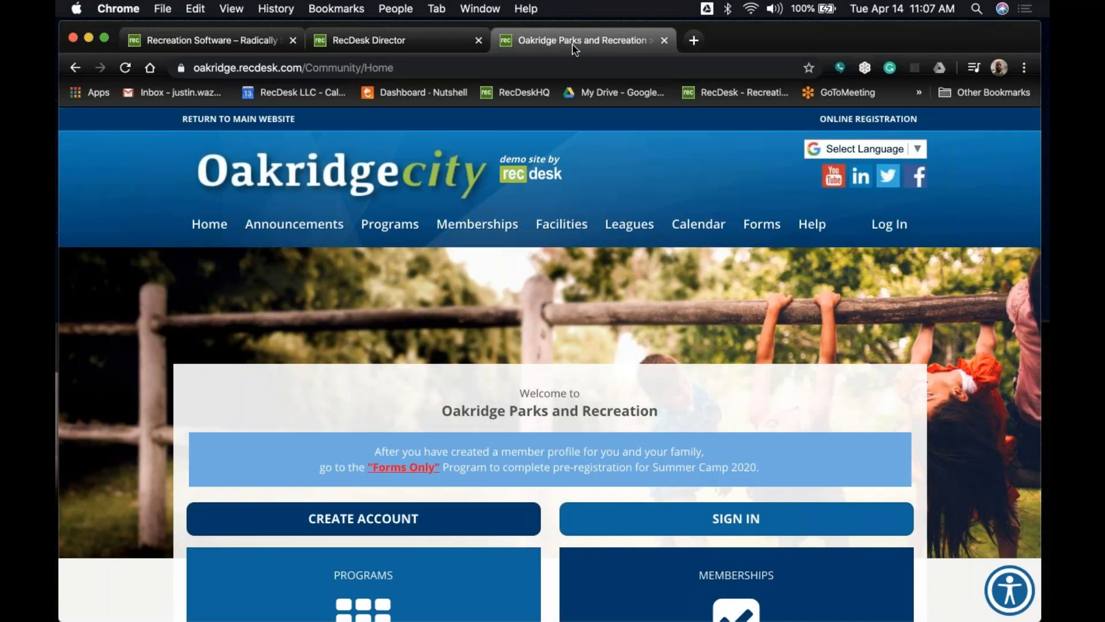
From the Log In page, open the Create New Account form and review its name, phone and email fields.
left_click(885, 229)
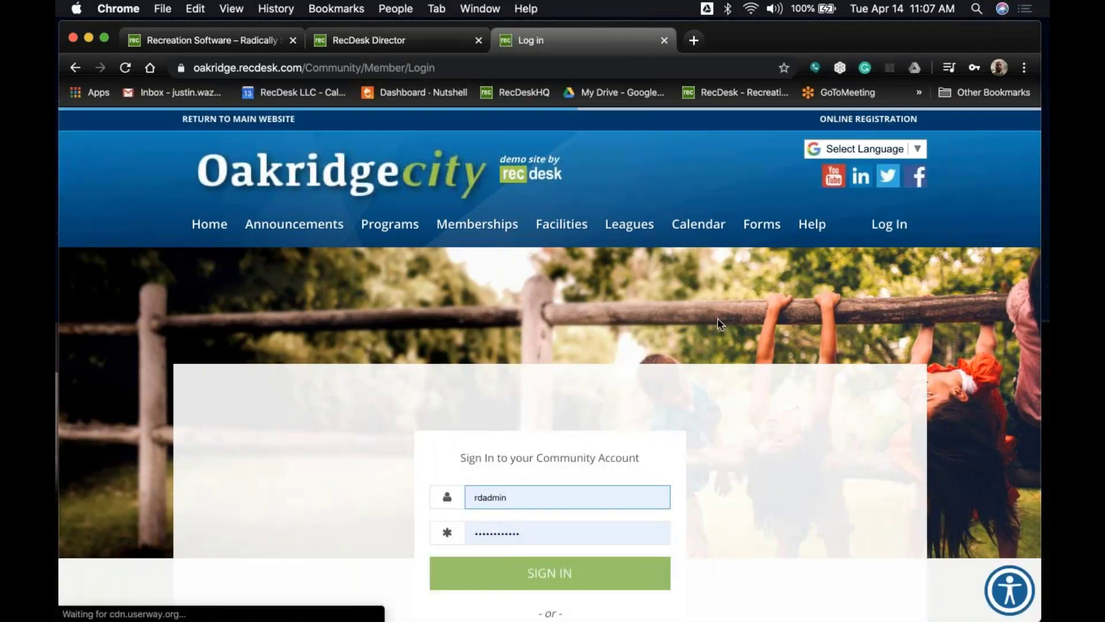
scroll(717, 324, "down", 4)
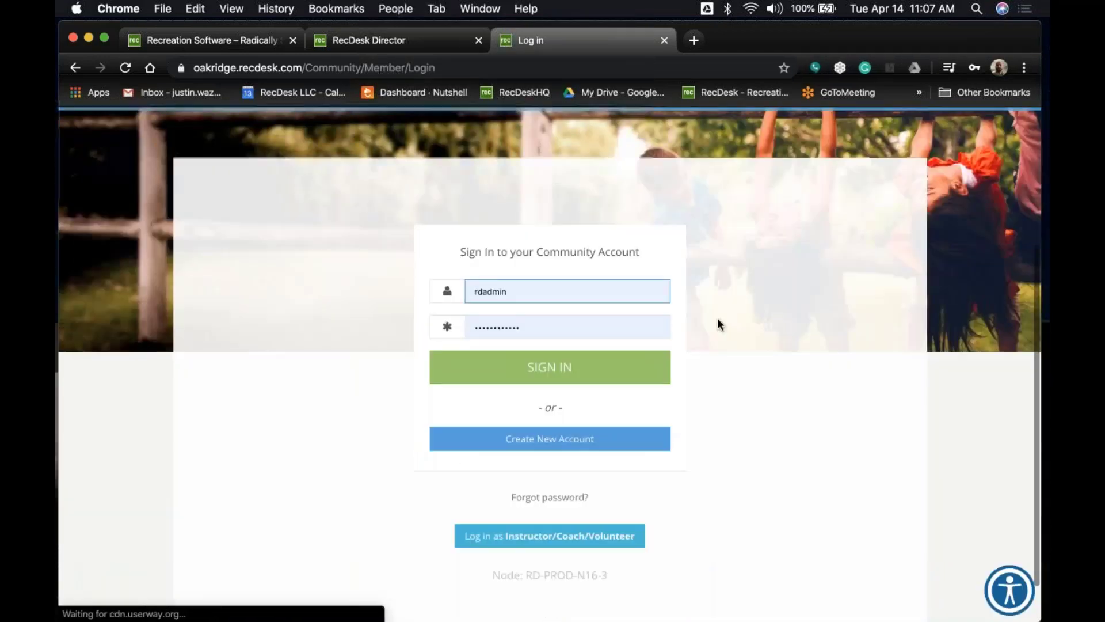
left_click(588, 445)
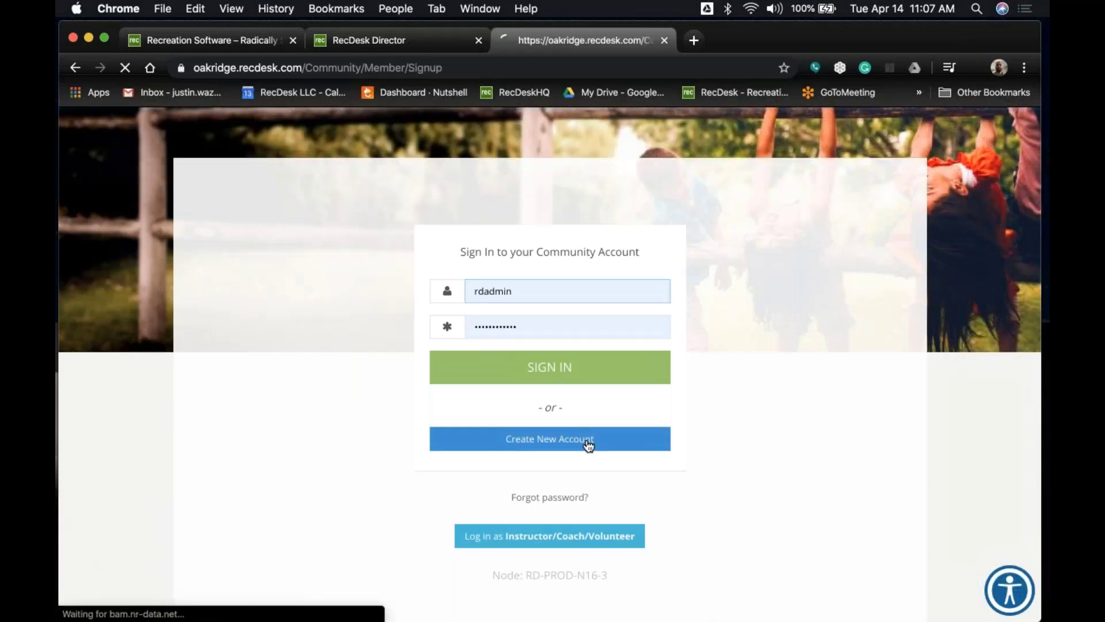
scroll(756, 448, "down", 2)
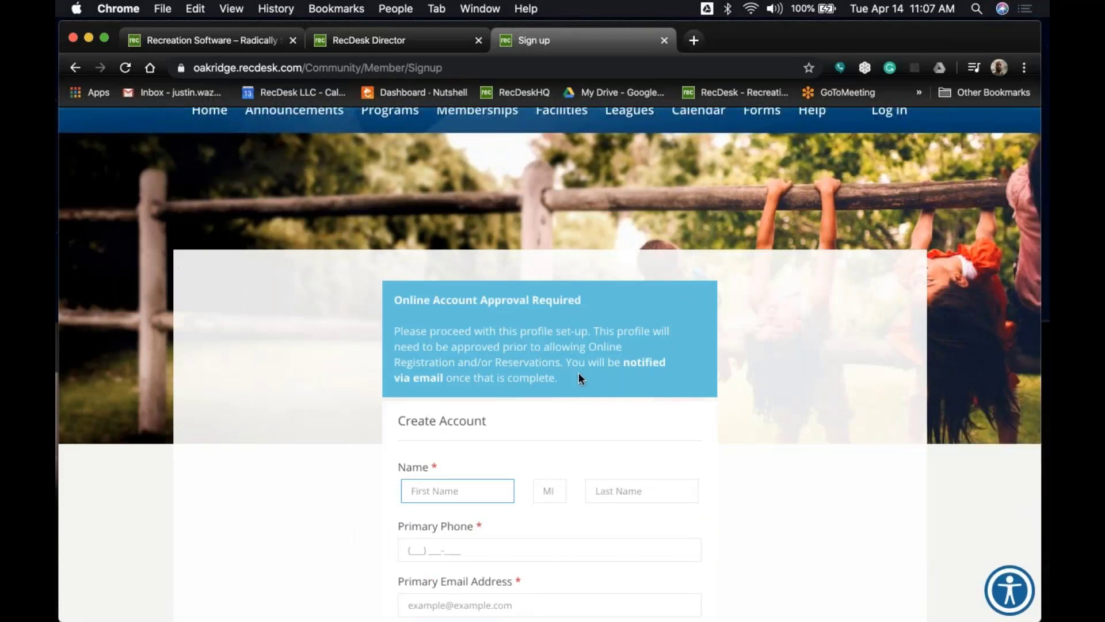
scroll(579, 374, "down", 3)
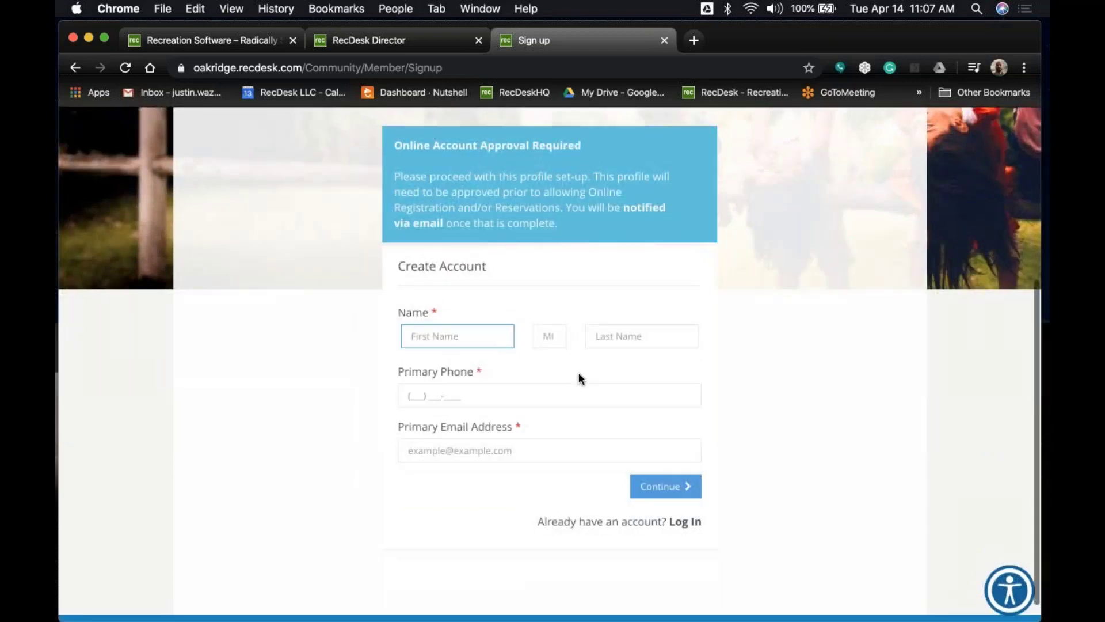
scroll(579, 374, "up", 2)
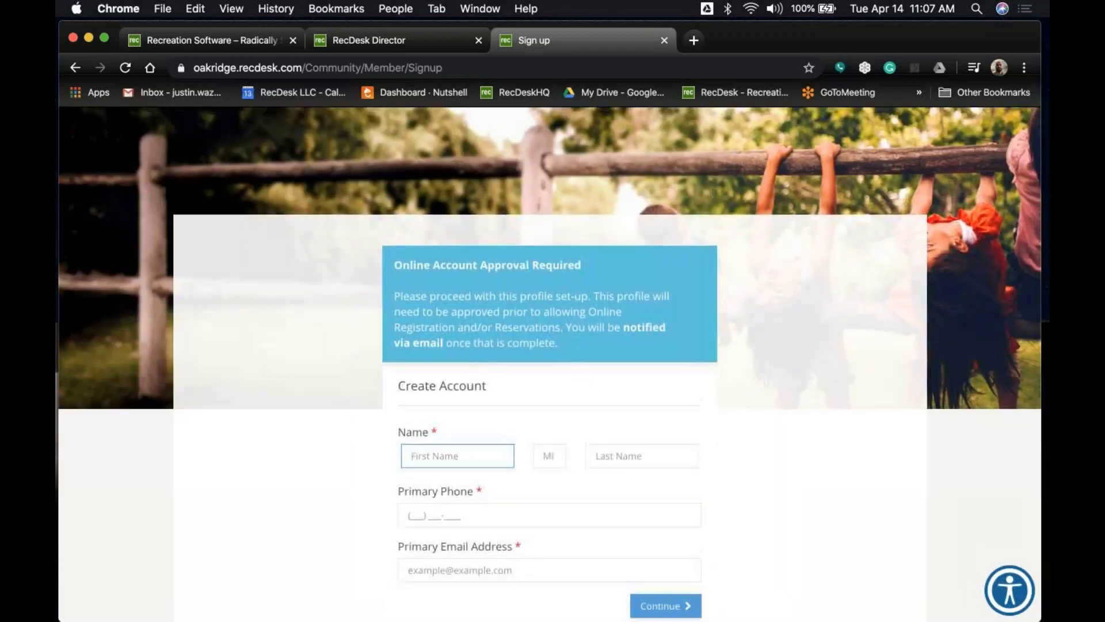
scroll(578, 378, "up", 2)
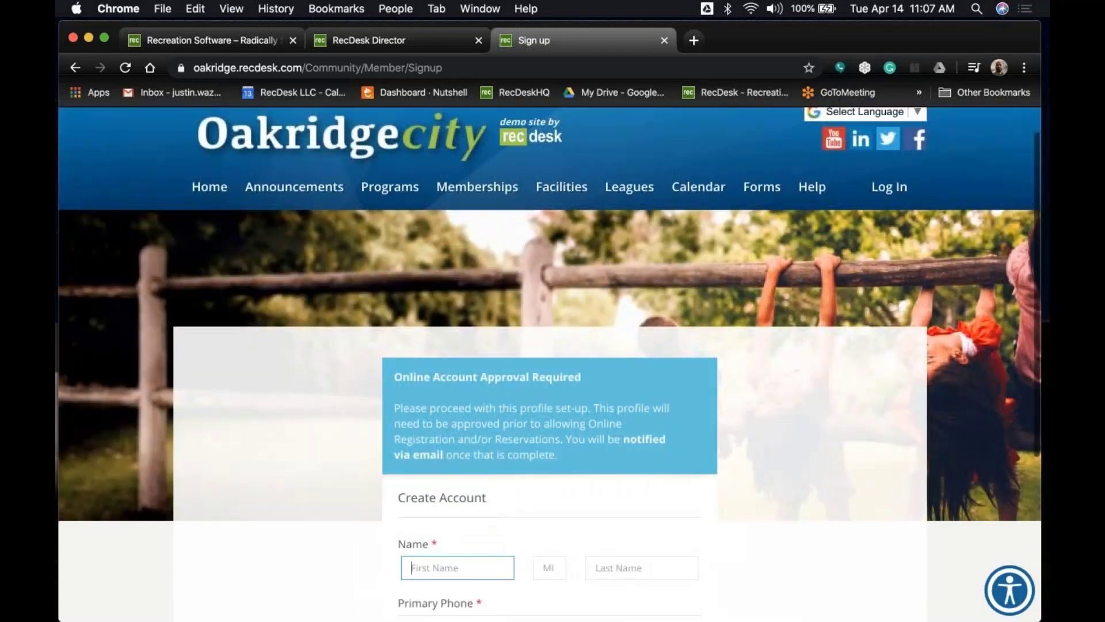
Sign in to the member's community account using the saved autofill login.
left_click(890, 187)
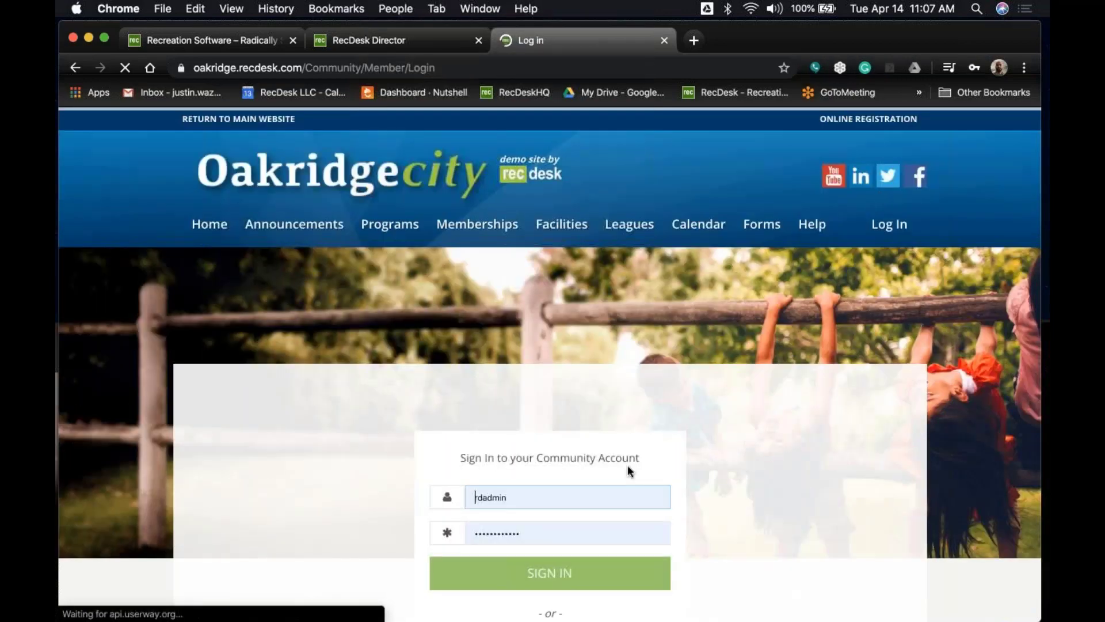
left_click(611, 499)
left_click(585, 395)
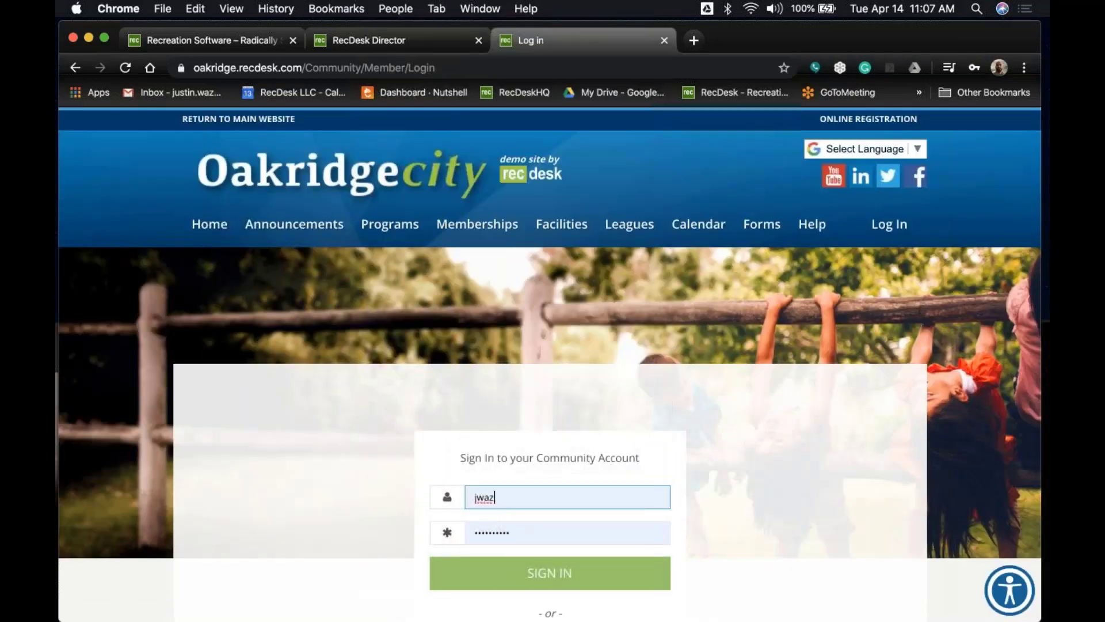
scroll(286, 420, "down", 3)
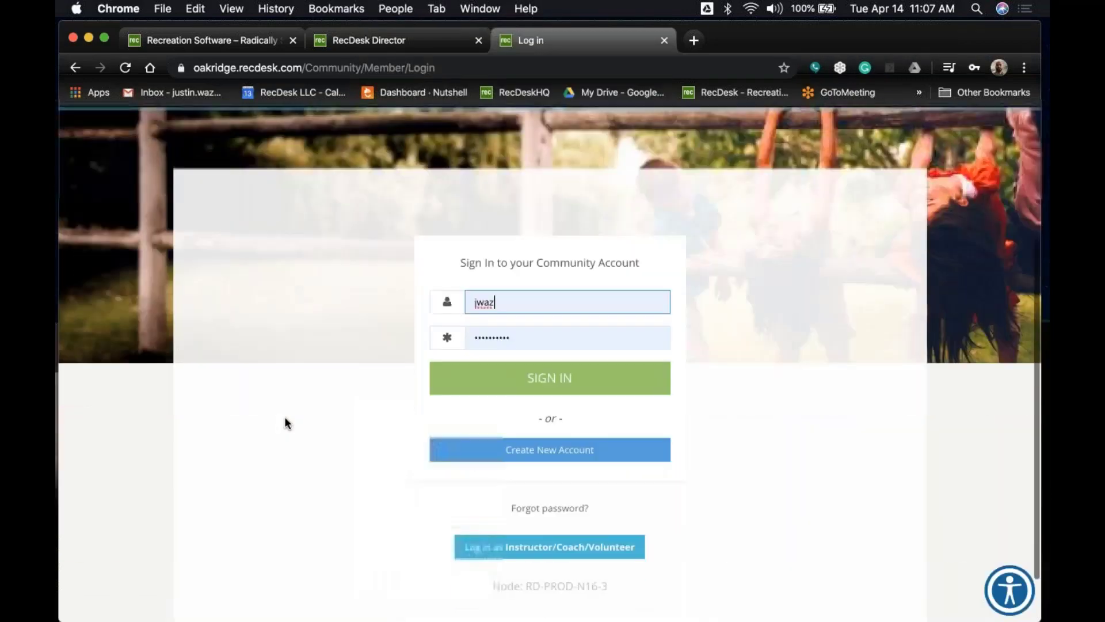
left_click(569, 377)
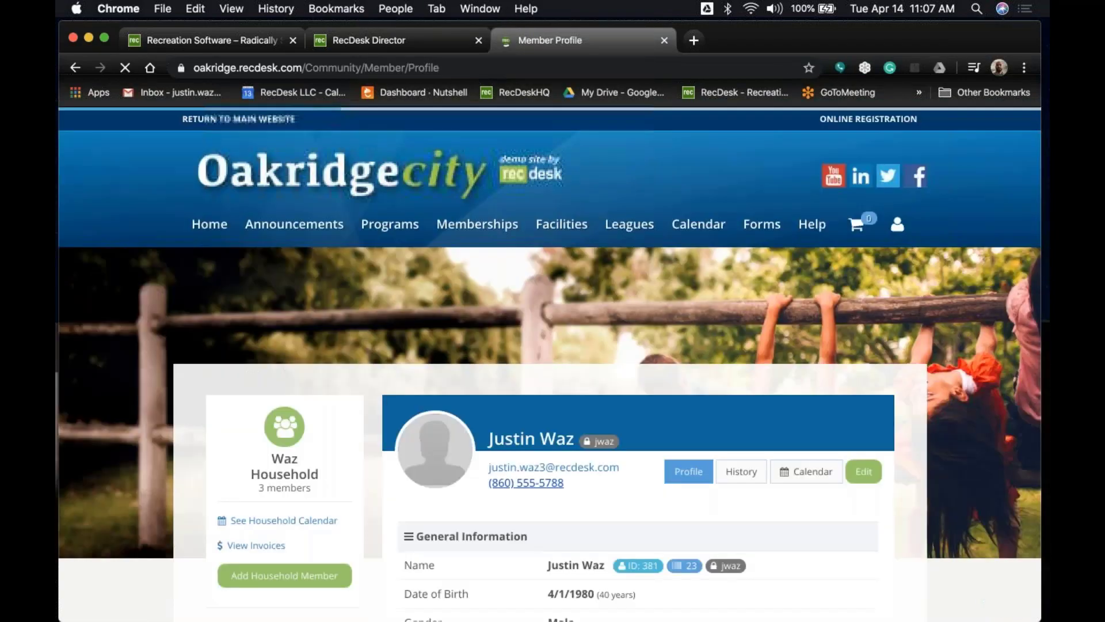
Review the household profile, then return to the community site's home page.
scroll(960, 364, "down", 3)
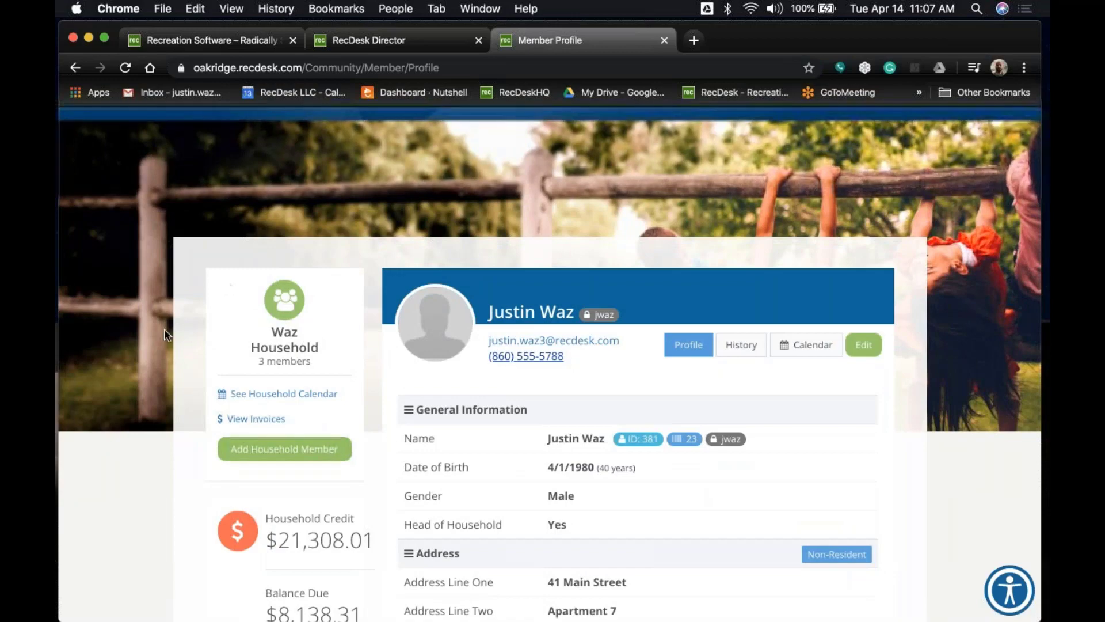
scroll(644, 514, "down", 4)
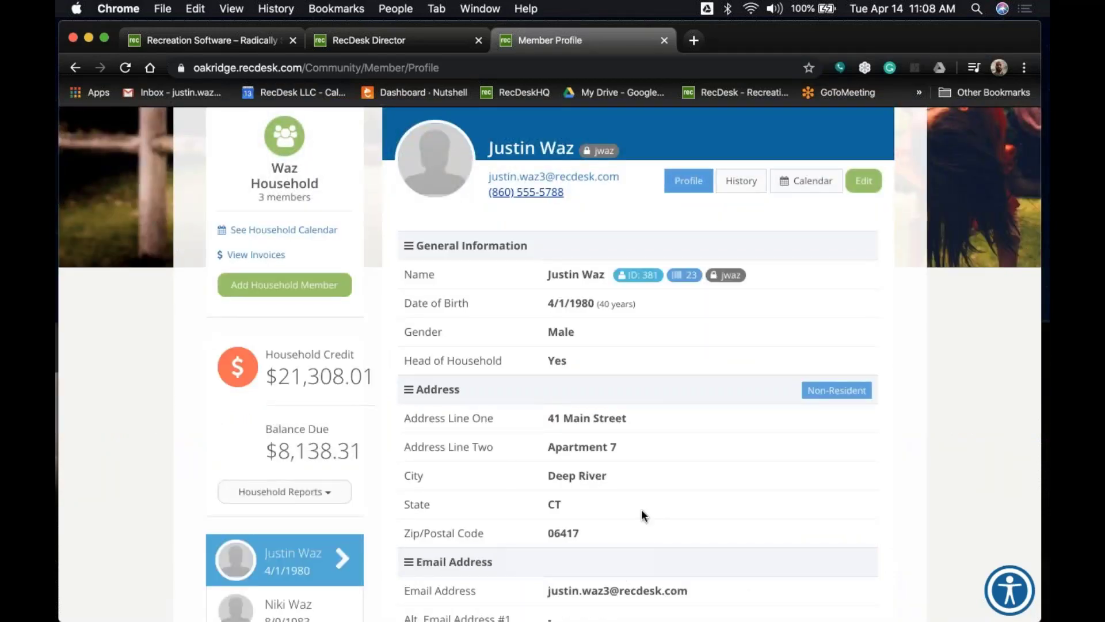
key("Home")
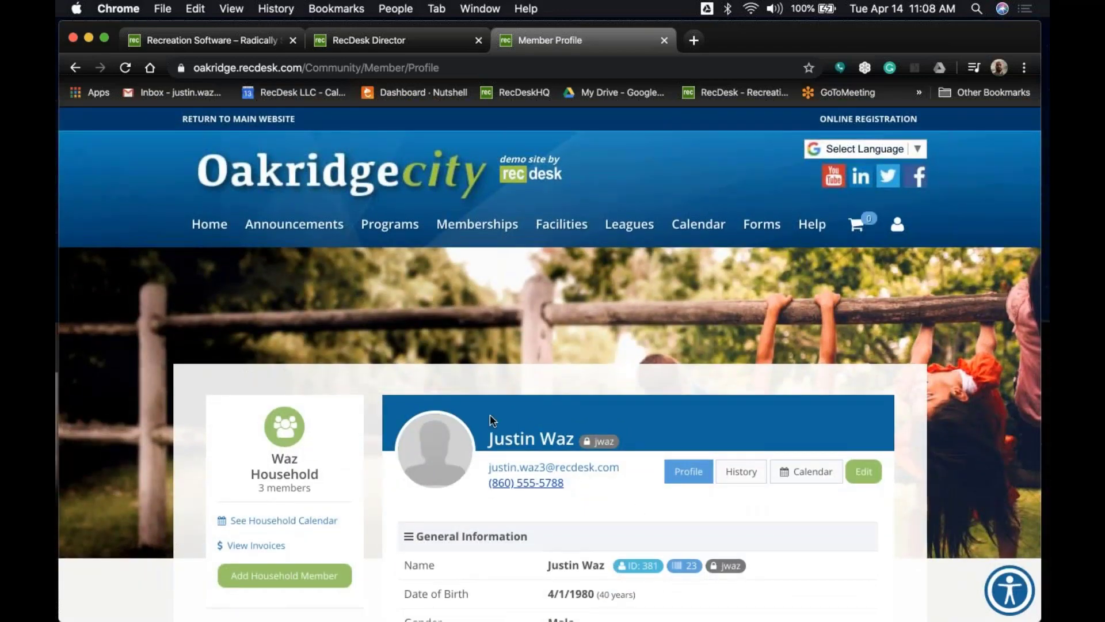
left_click(213, 227)
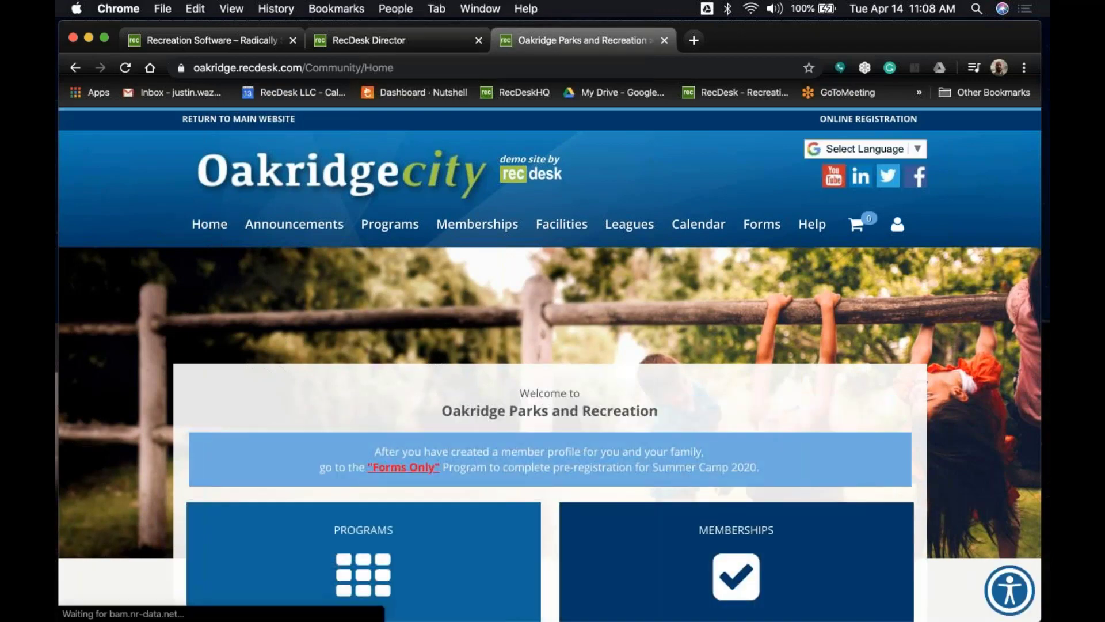
Open the Programs list and browse the available programs.
scroll(549, 362, "down", 3)
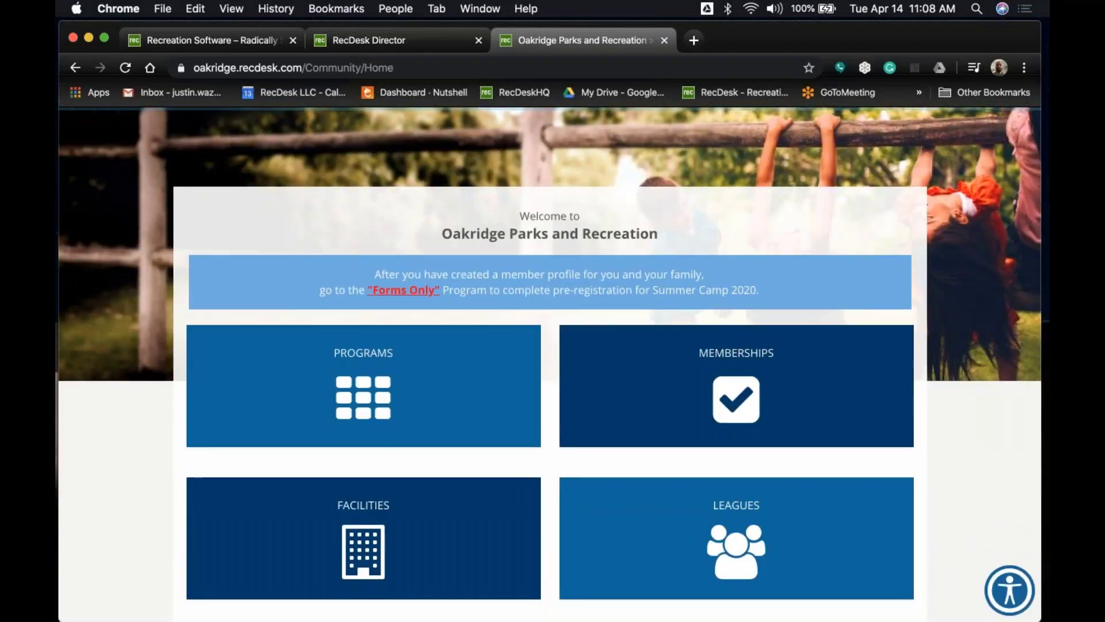
left_click(405, 392)
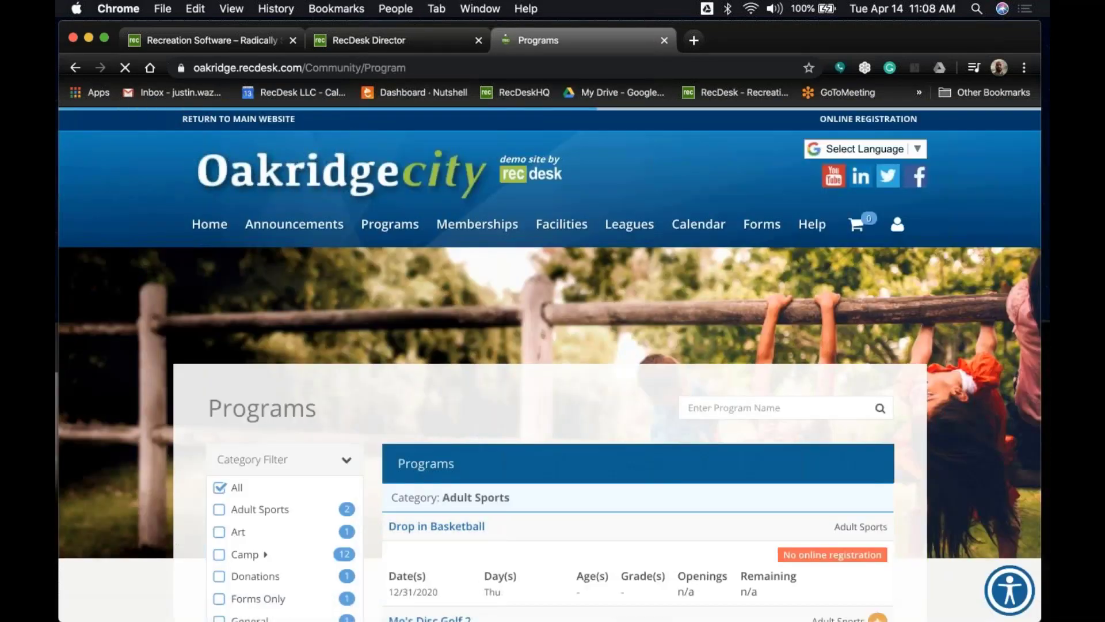
scroll(619, 419, "down", 8)
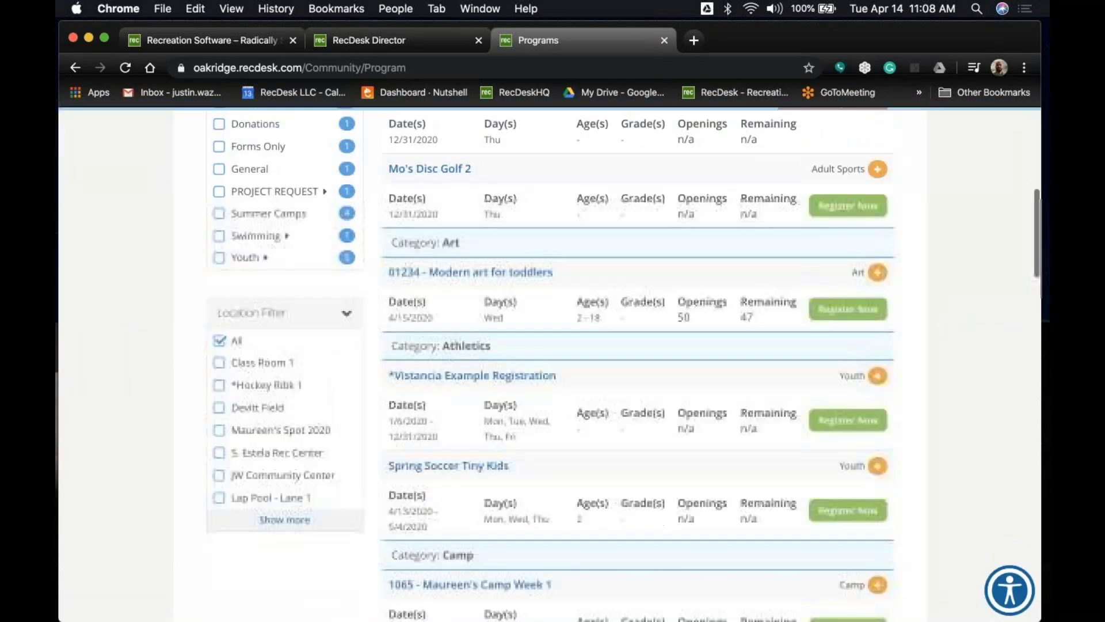
scroll(638, 363, "down", 4)
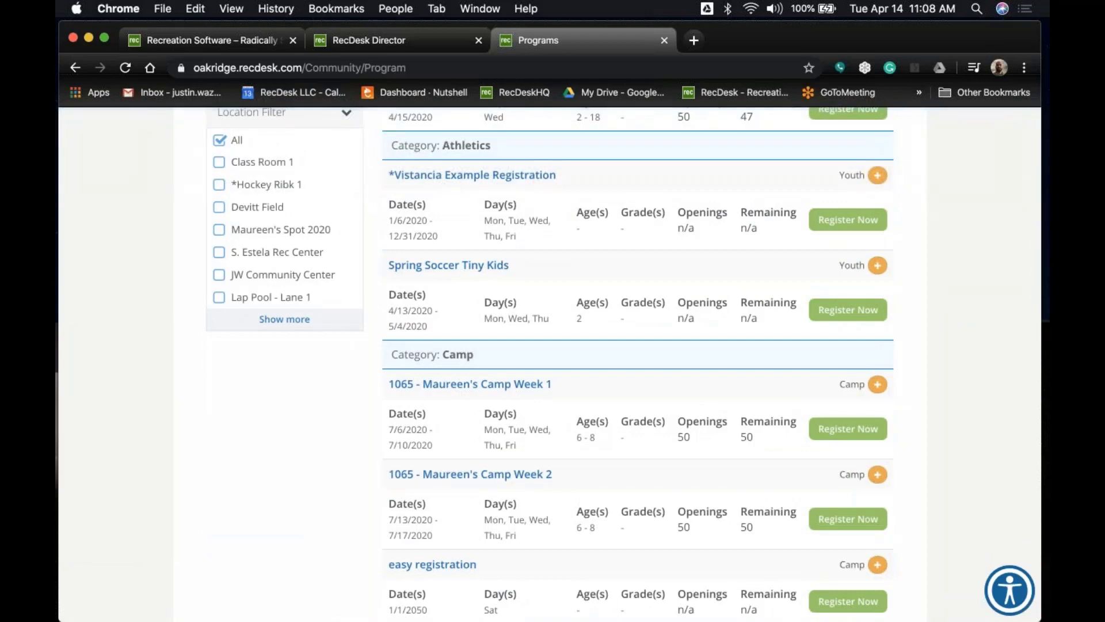
scroll(635, 410, "down", 1)
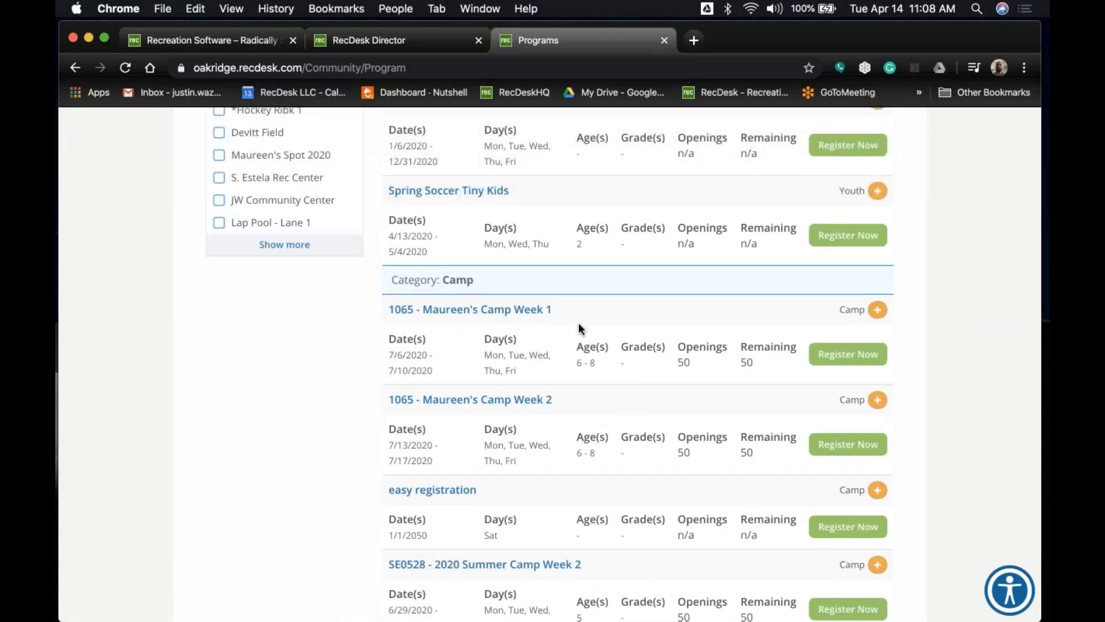
scroll(579, 328, "down", 3)
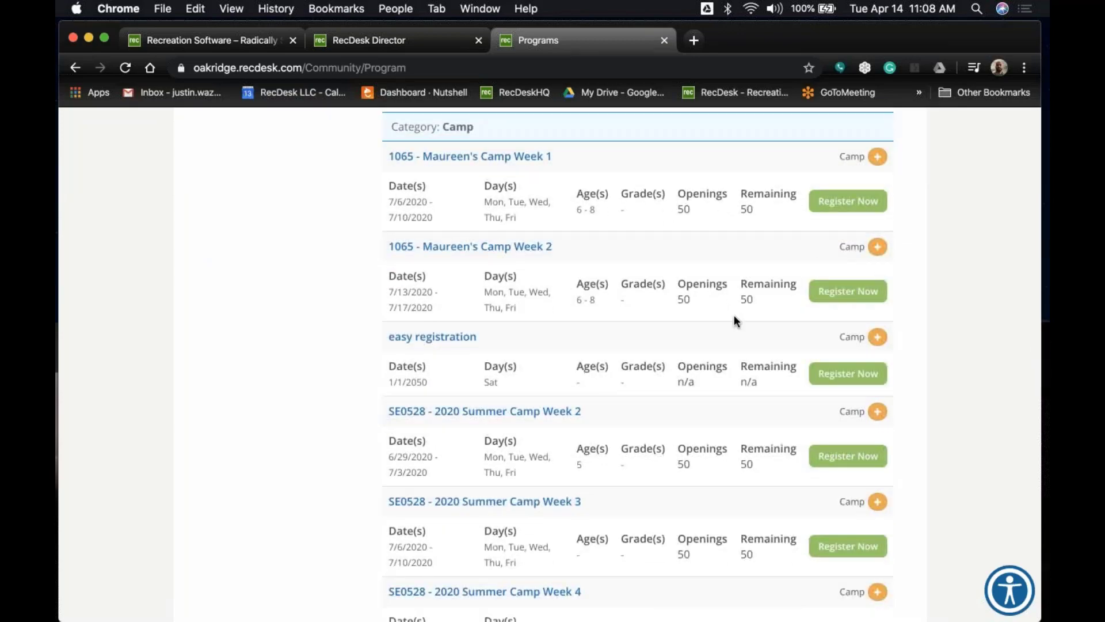
scroll(734, 315, "up", 15)
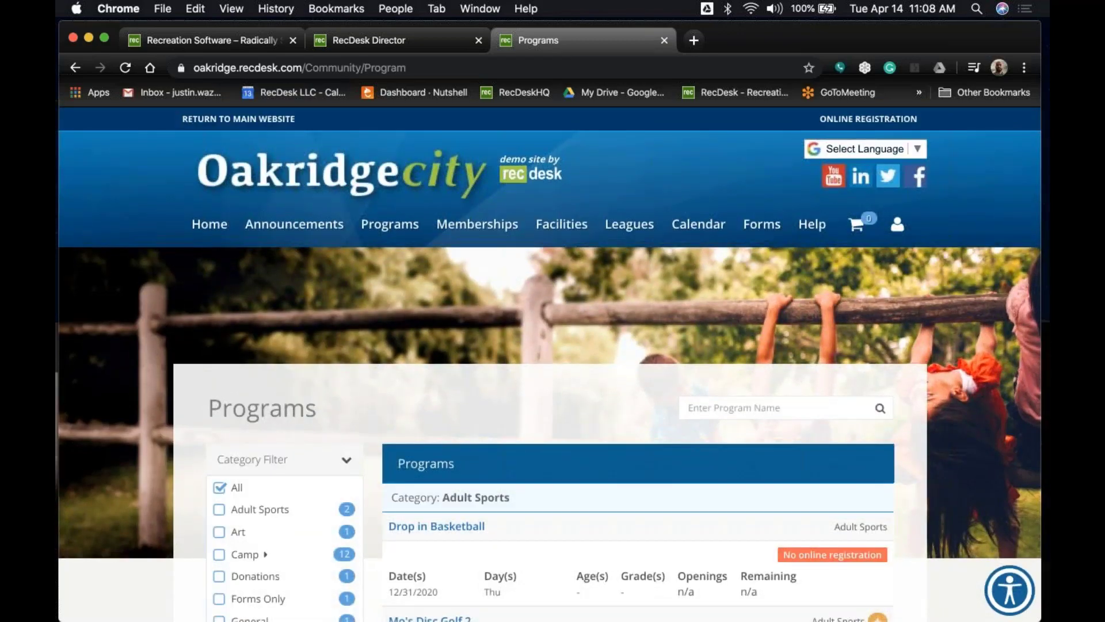
Search programs for 'mad' and open the 2020 Madison After School Program registration.
left_click(787, 409)
type("ma")
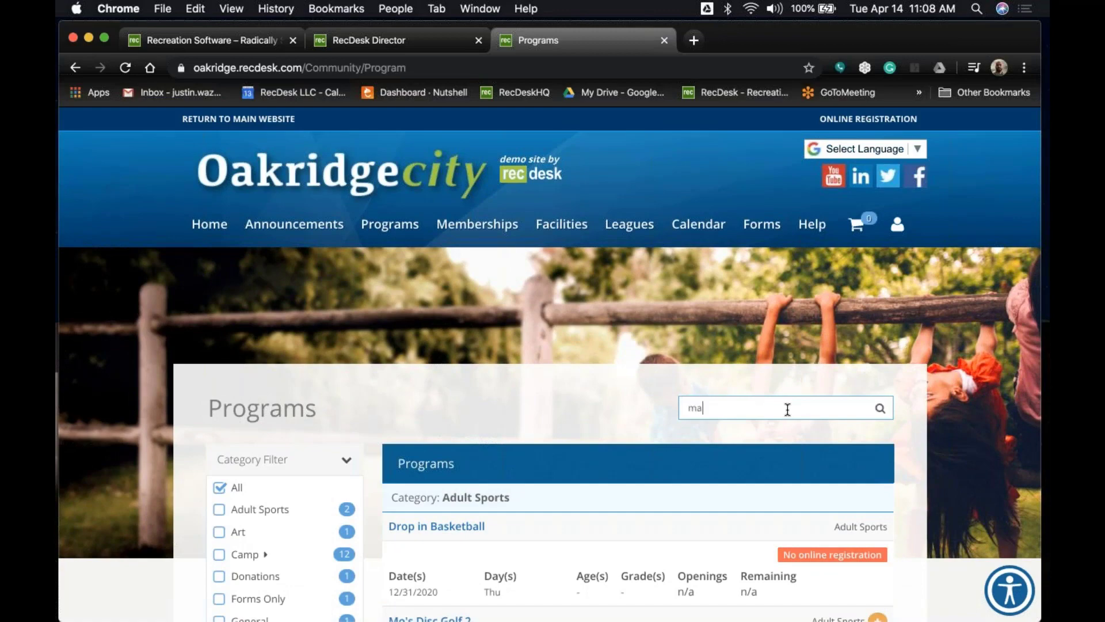
type("d")
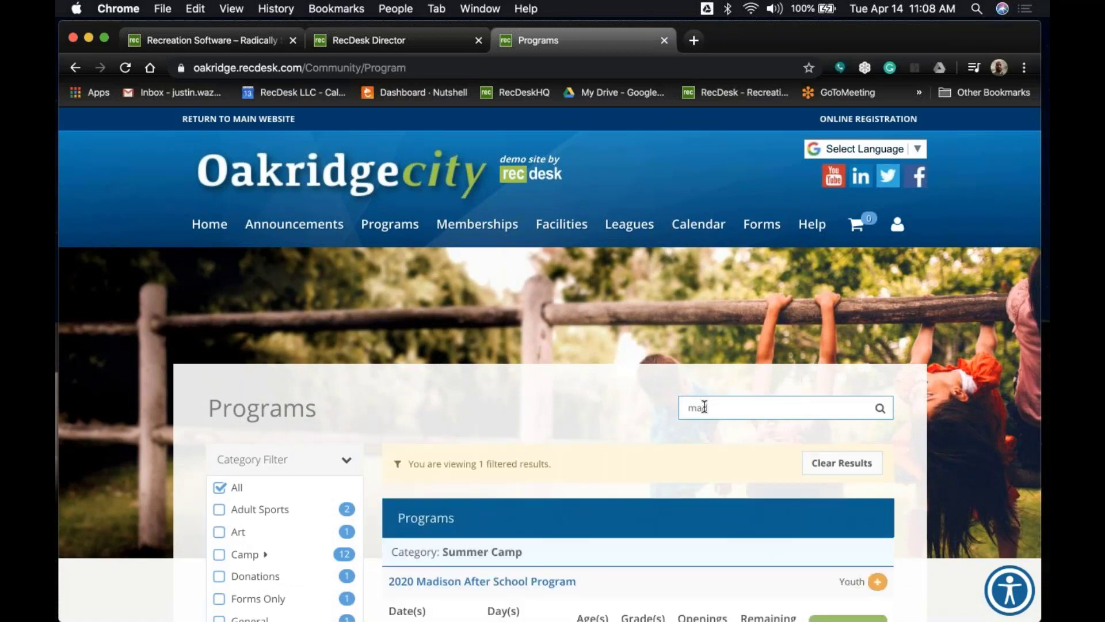
scroll(787, 409, "down", 3)
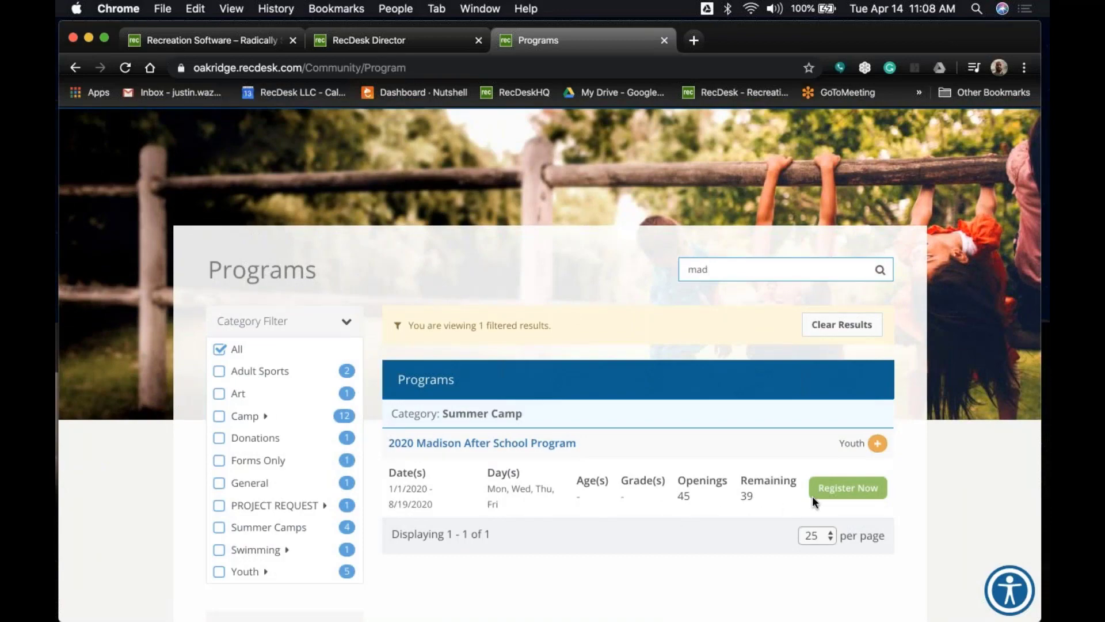
left_click(829, 493)
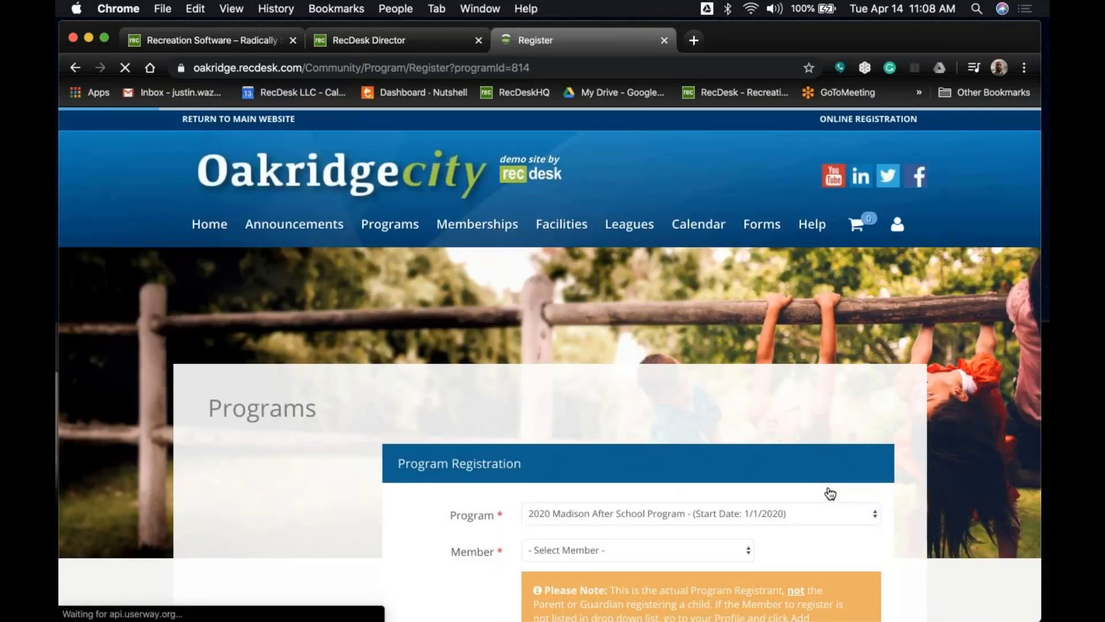
Register the child for the Madison program at the $125.00 Non-resident fee and save to cart.
scroll(564, 349, "down", 4)
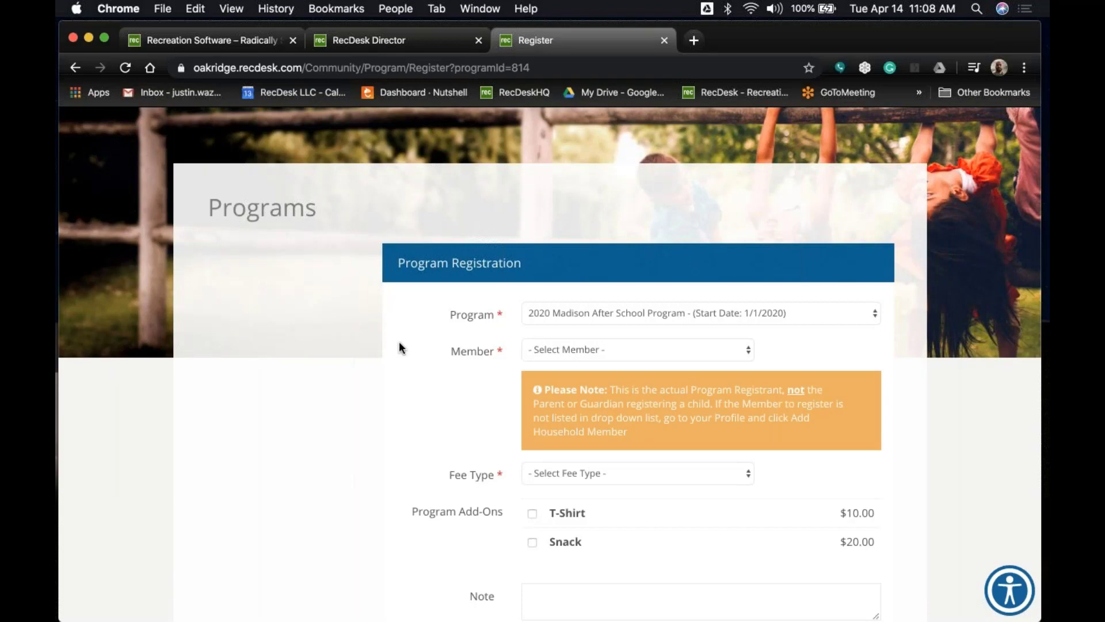
left_click(656, 355)
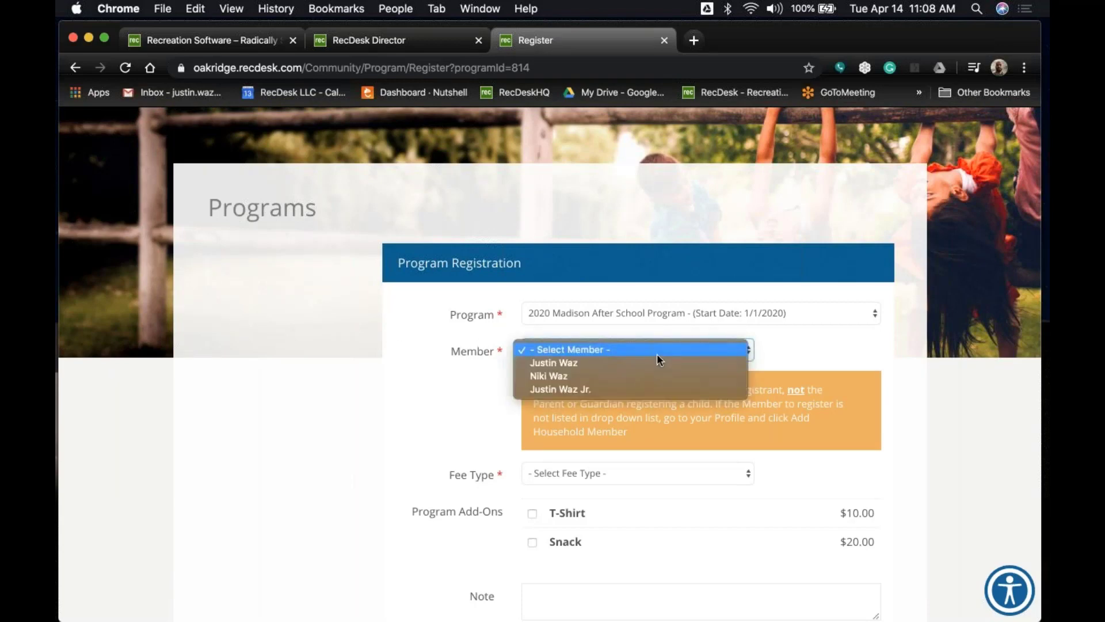
left_click(659, 389)
scroll(658, 386, "down", 5)
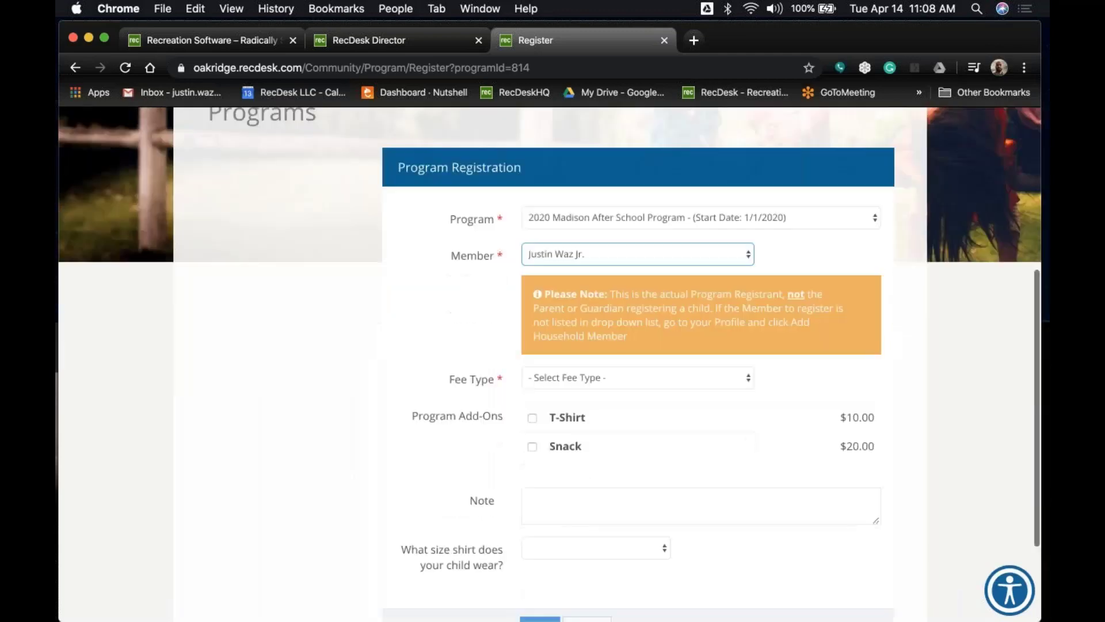
left_click(700, 343)
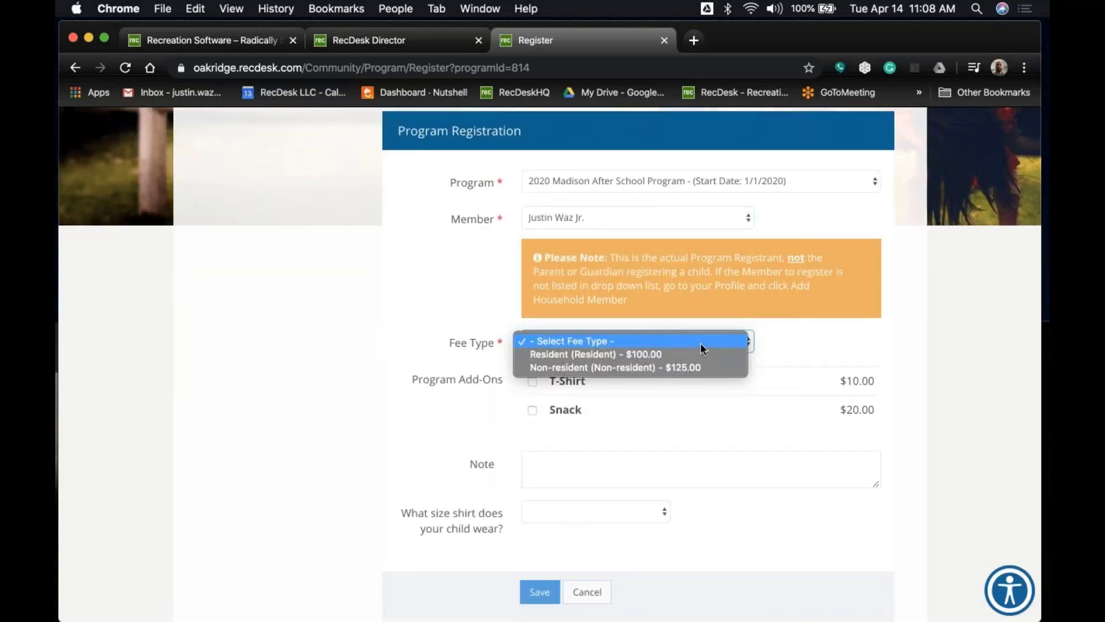
left_click(703, 367)
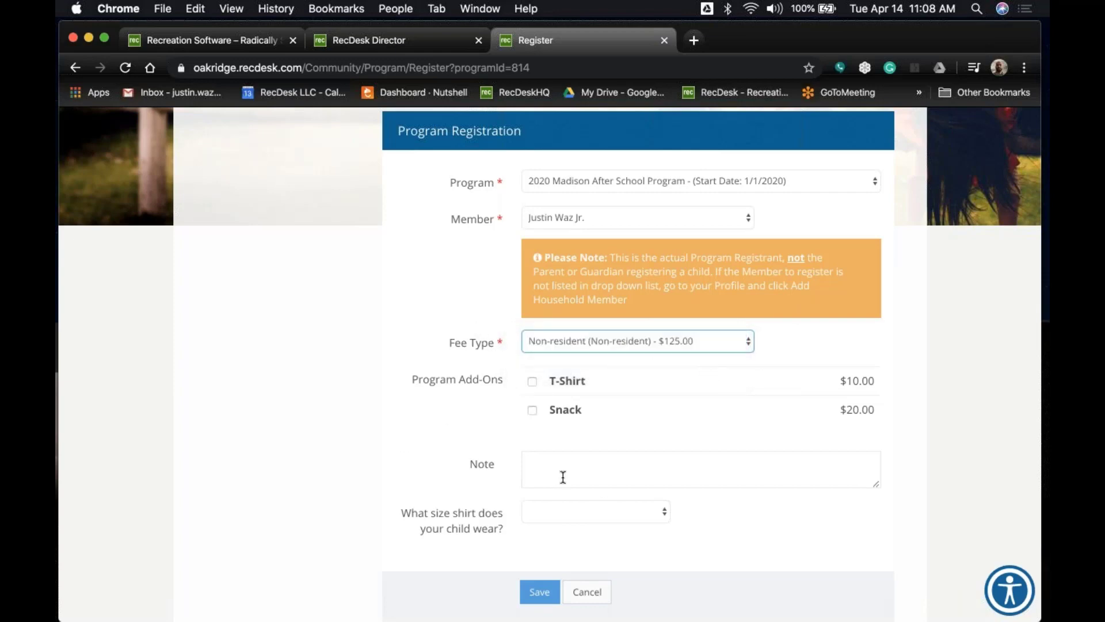
left_click(540, 592)
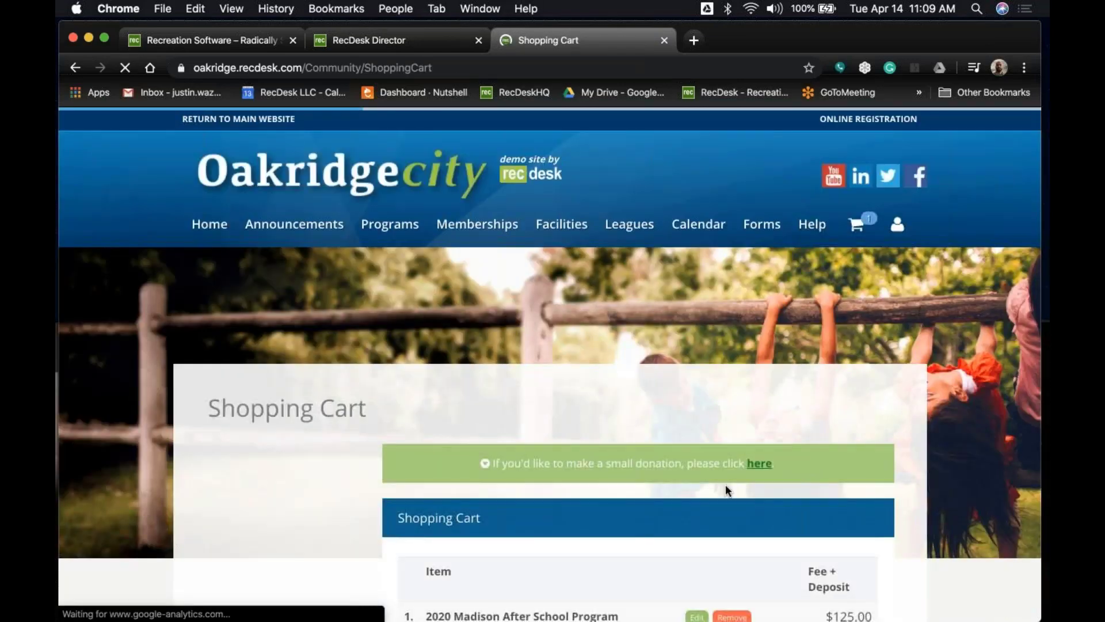
scroll(725, 486, "down", 3)
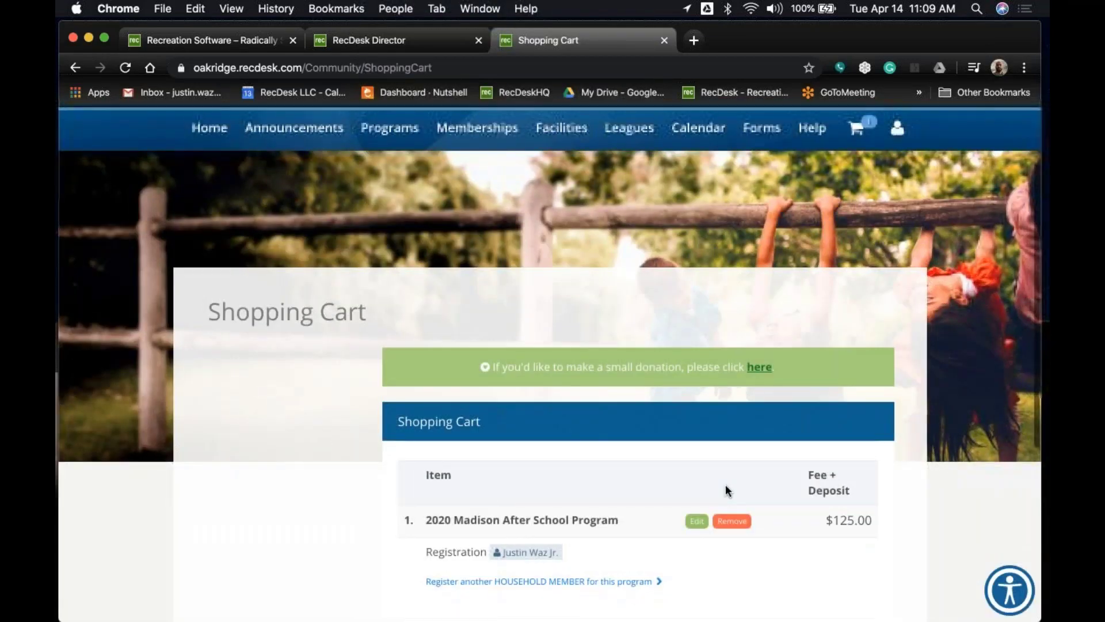
scroll(725, 486, "down", 1)
scroll(751, 492, "down", 3)
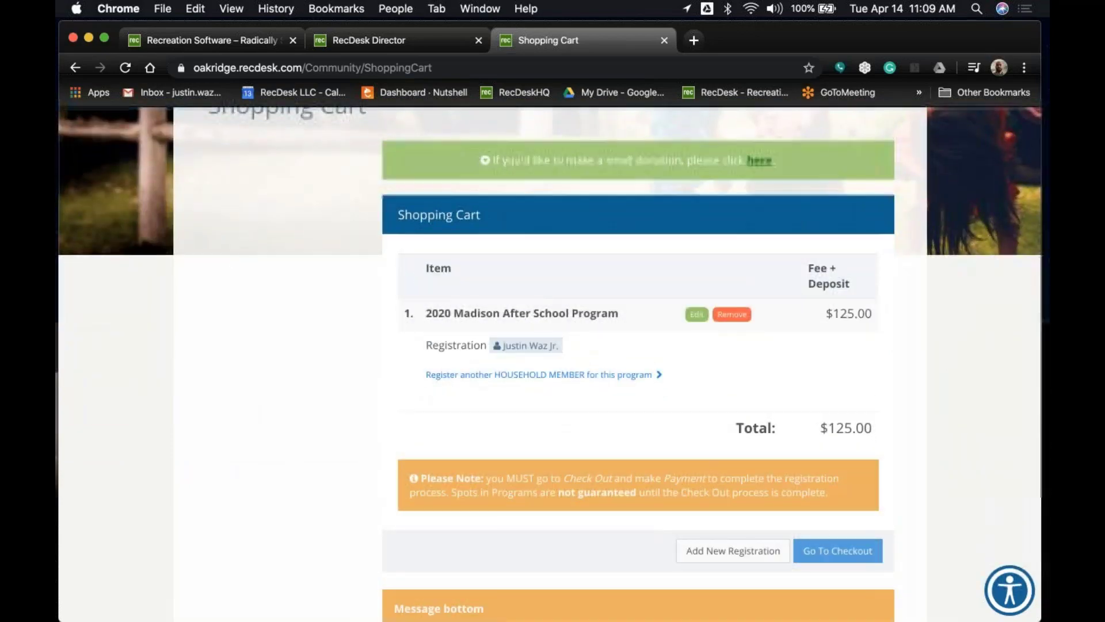
Go to checkout and accept the waiver to reach the Required Forms page.
left_click(839, 552)
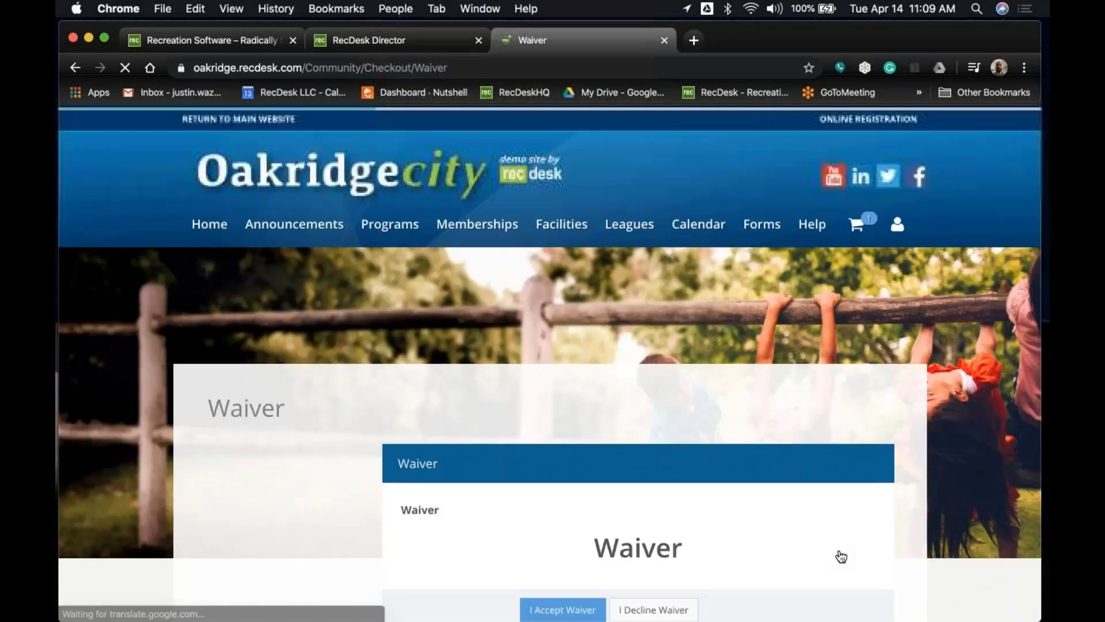
scroll(629, 382, "down", 2)
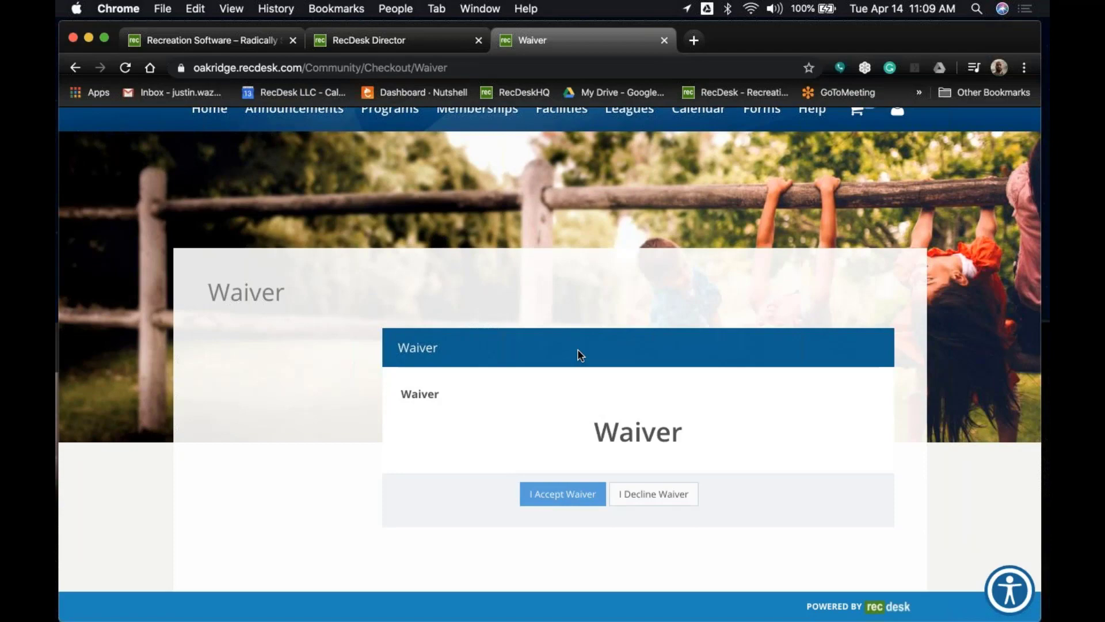
left_click(565, 494)
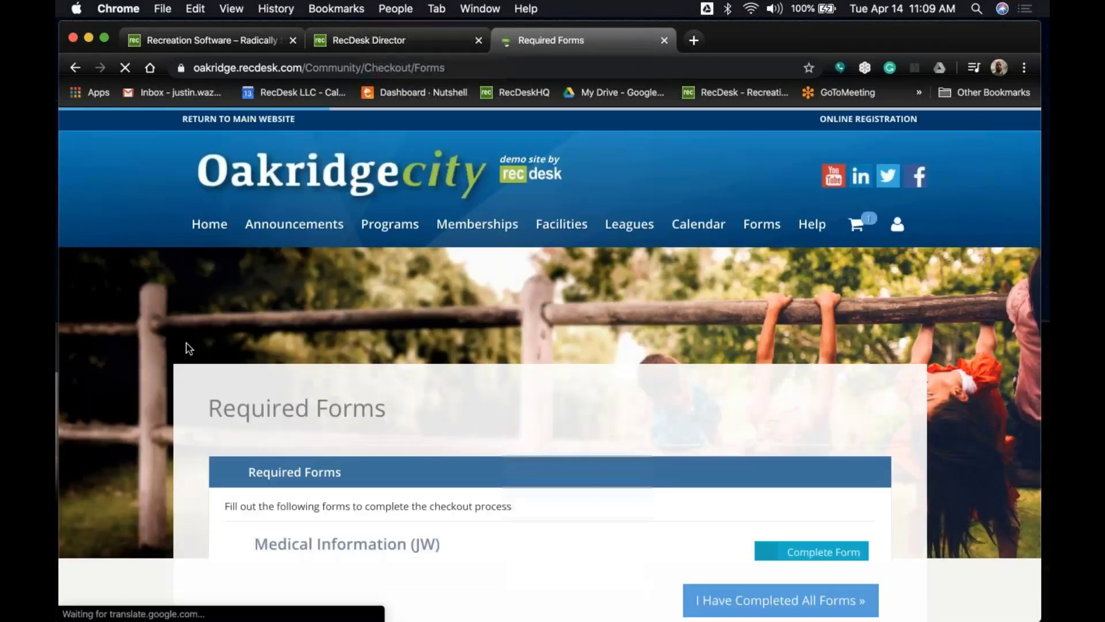
scroll(187, 348, "down", 3)
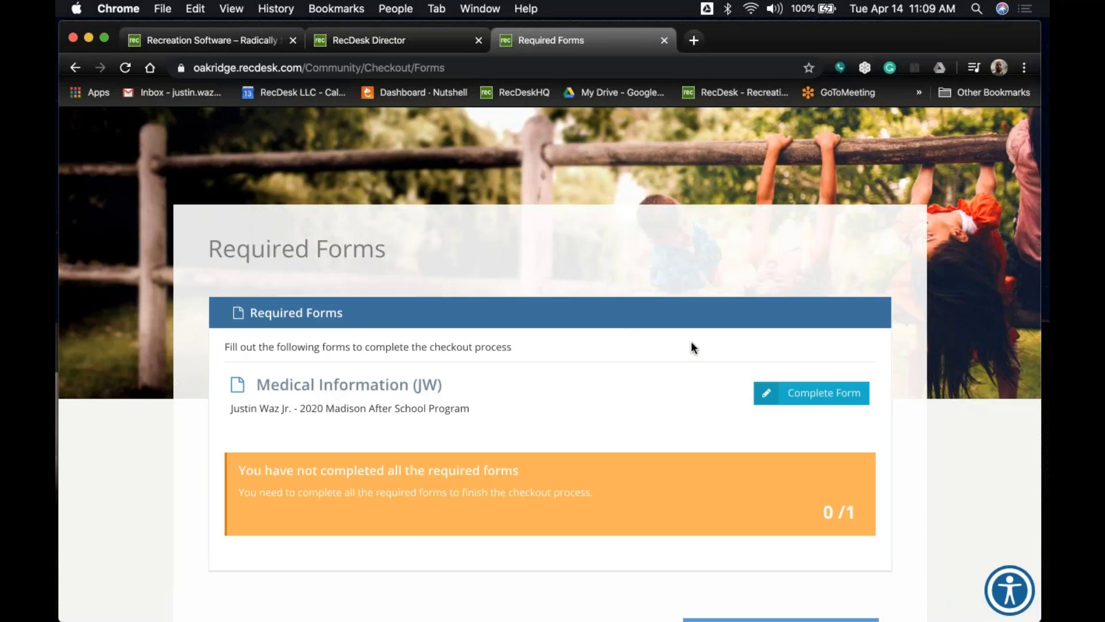
Open the Medical Information form and enter the student's name.
left_click(821, 391)
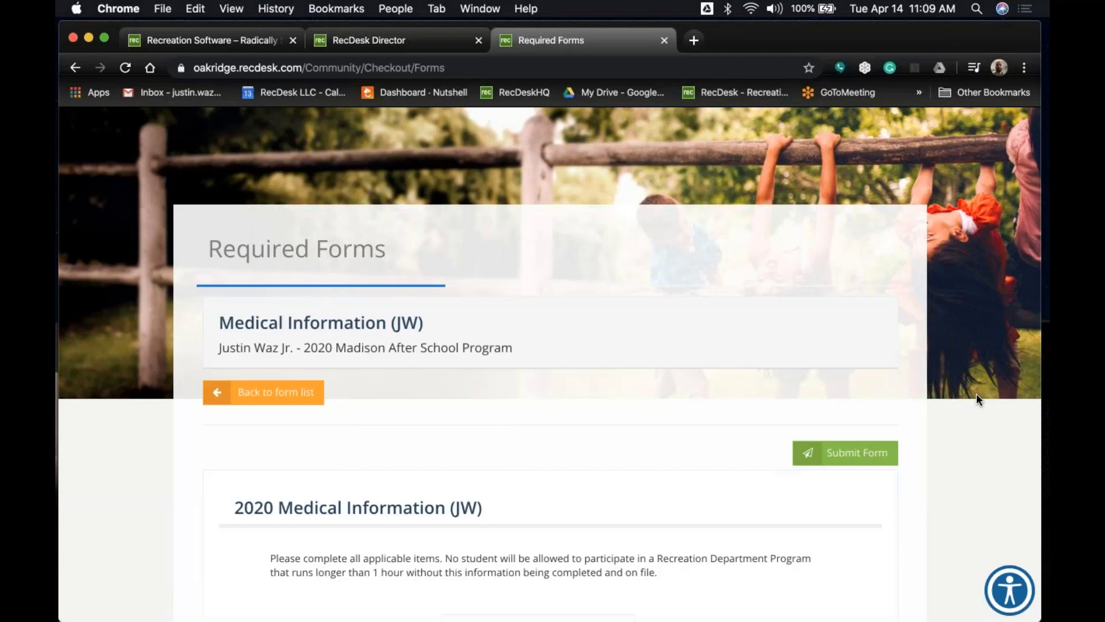
scroll(977, 396, "down", 4)
scroll(977, 393, "down", 2)
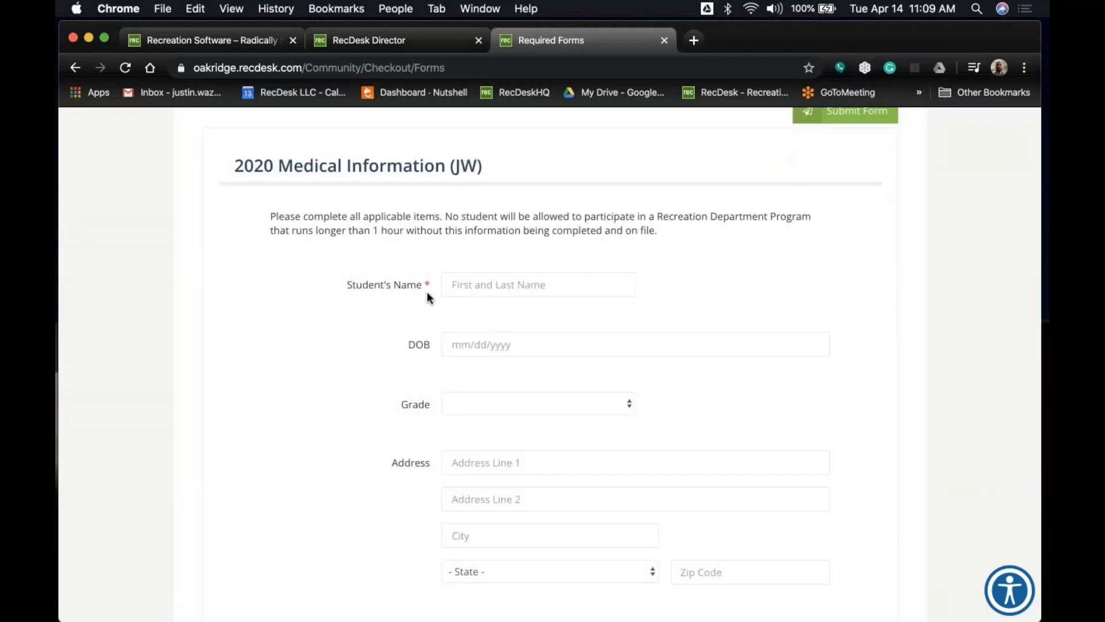
left_click(503, 288)
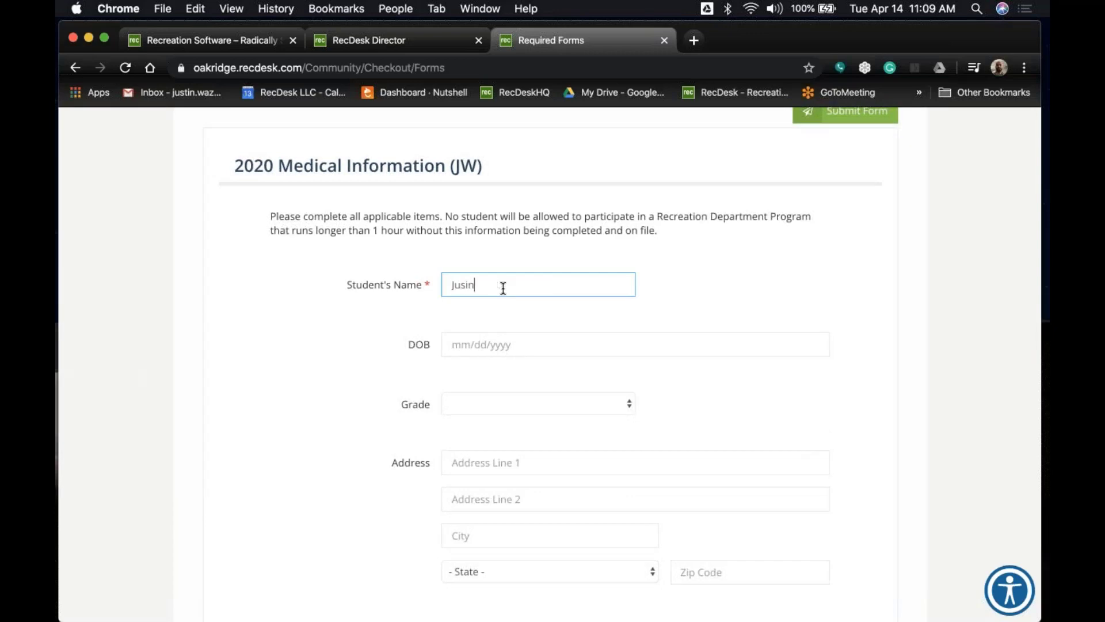
Check Asthma and Diabetes, enter 'Bees' as the allergy and 'Epipen' as medication.
scroll(368, 312, "down", 2)
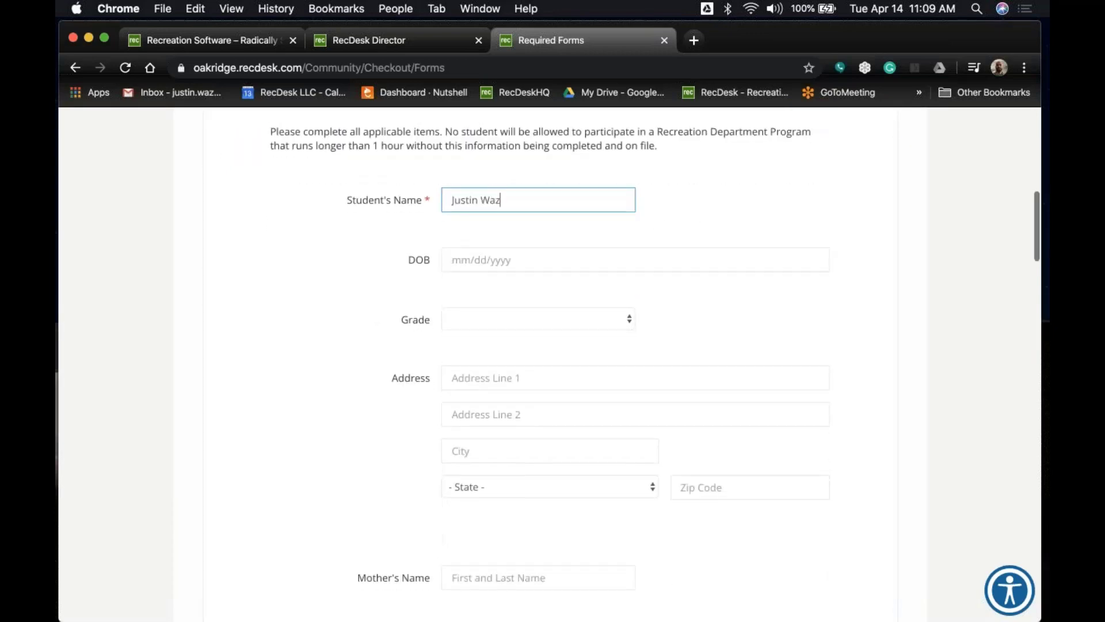
scroll(364, 305, "down", 4)
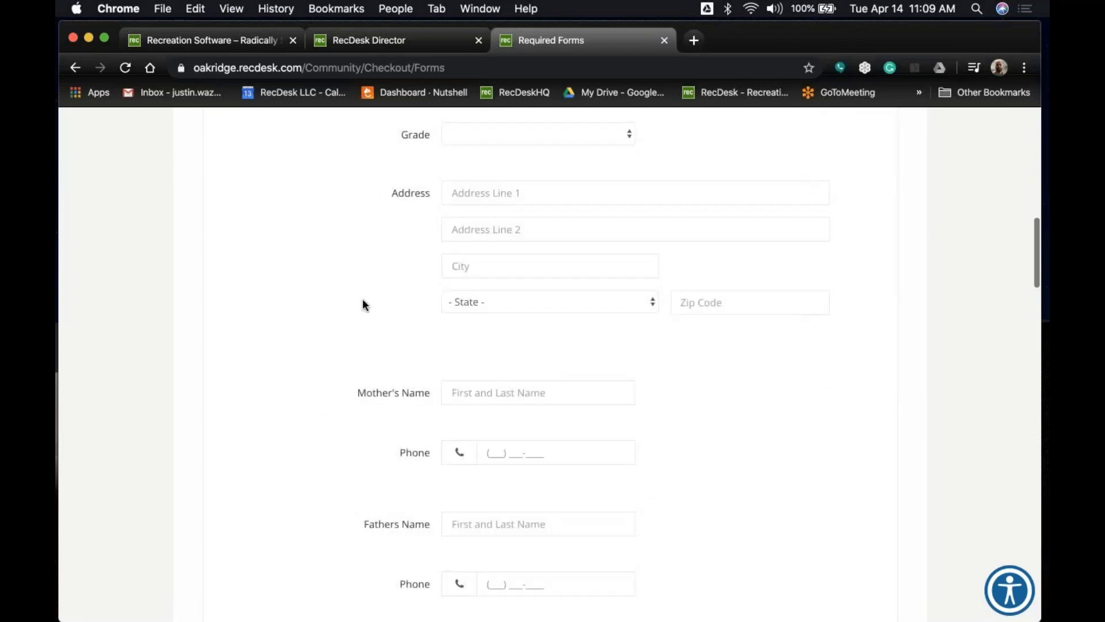
scroll(364, 305, "down", 5)
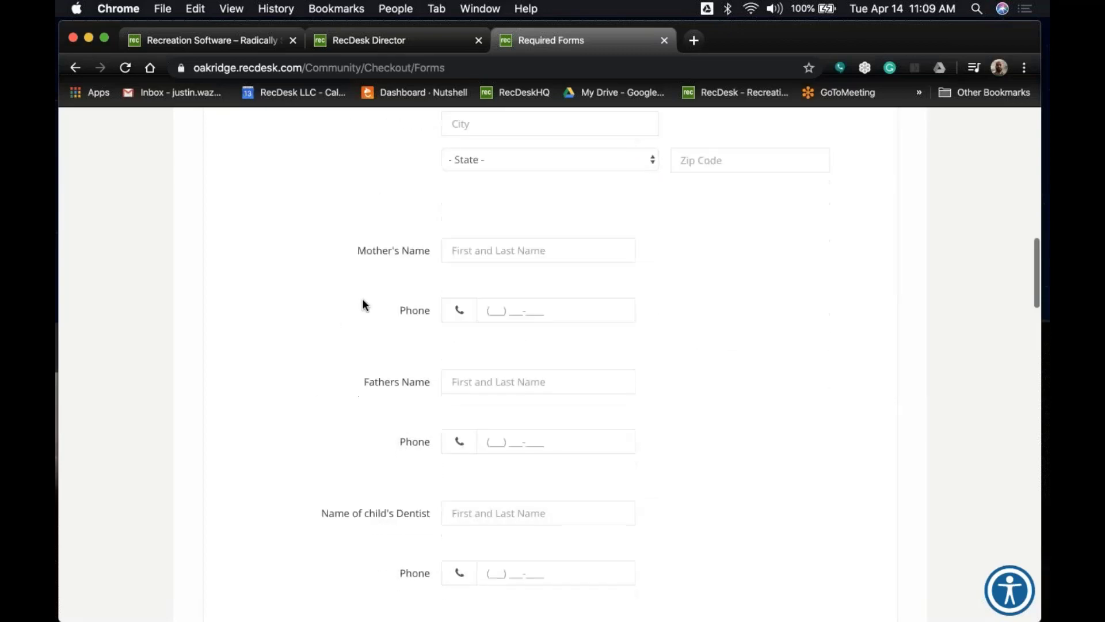
scroll(363, 305, "down", 12)
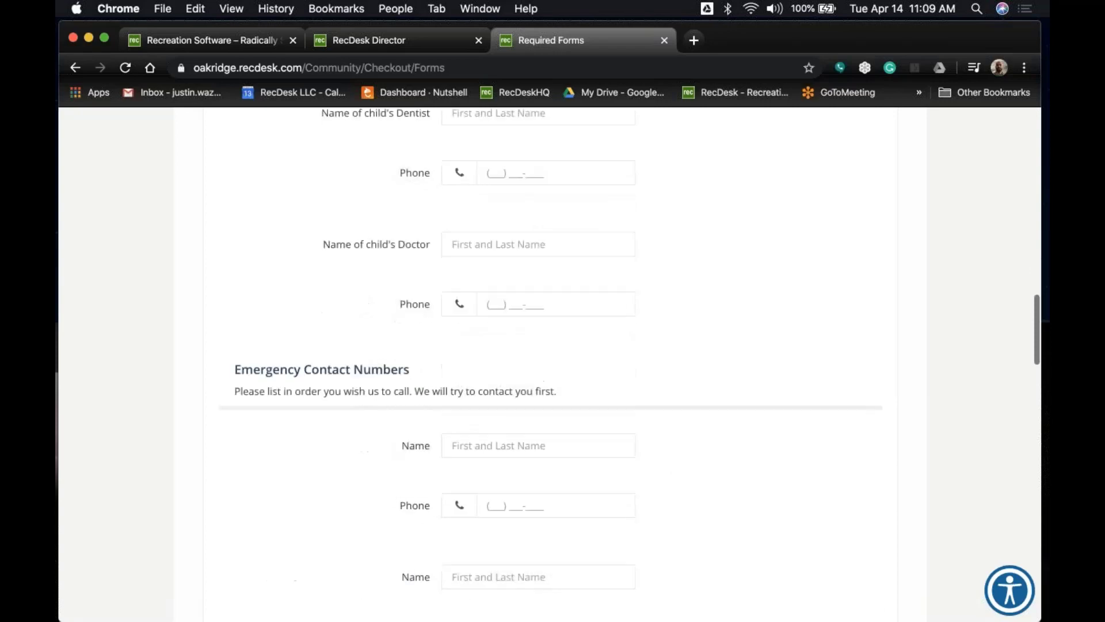
scroll(364, 305, "down", 4)
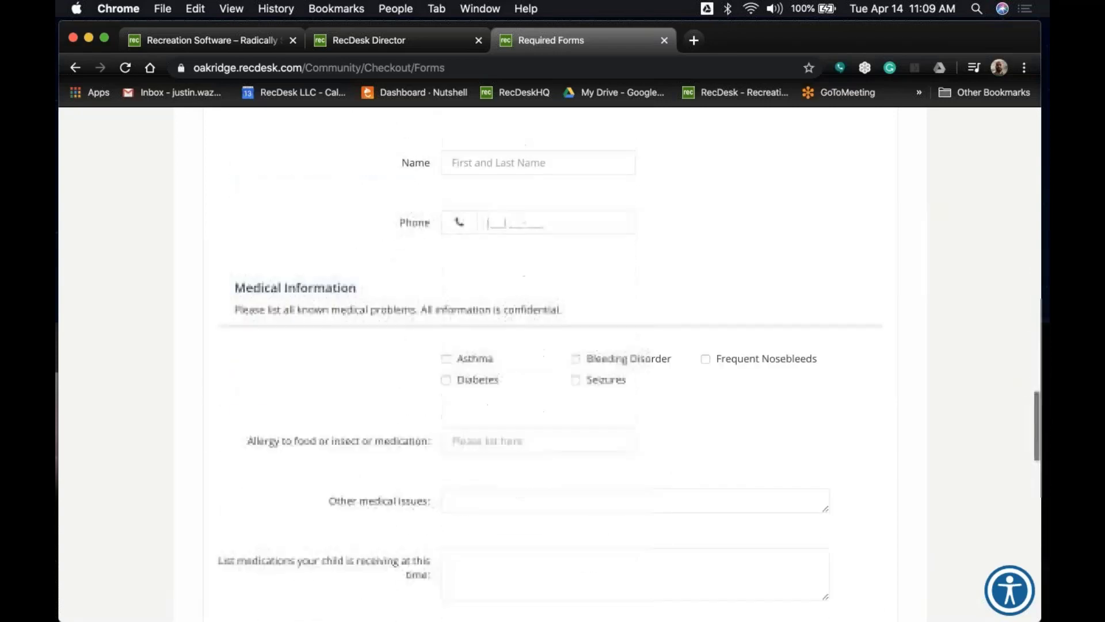
left_click(446, 311)
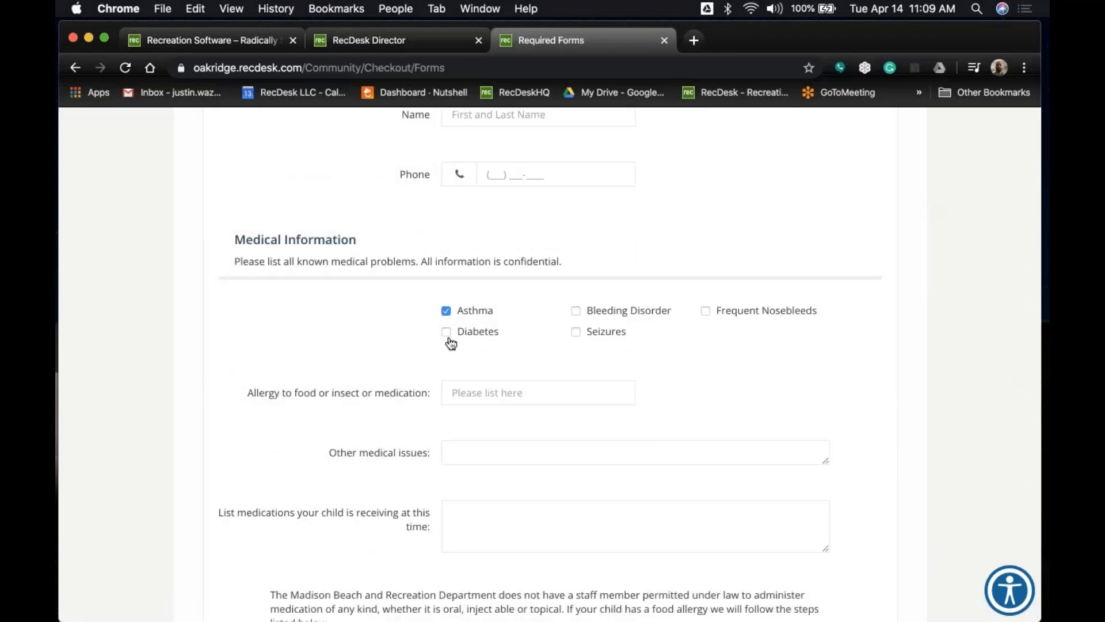
left_click(446, 331)
left_click(500, 393)
type("Bees")
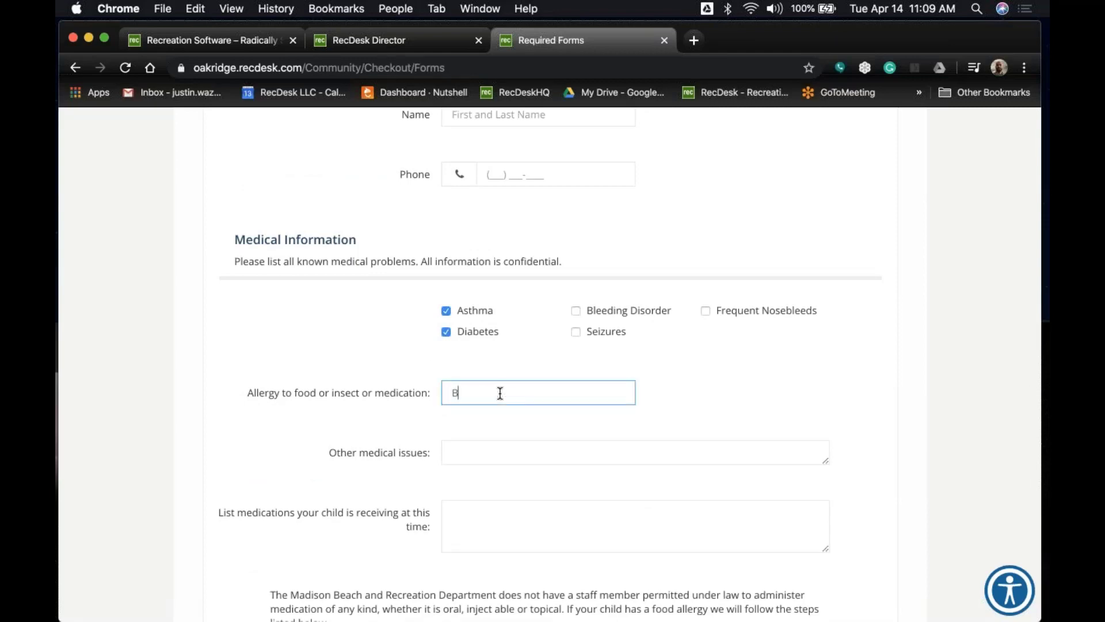
key("Tab")
key("Tab")
type("Epipen")
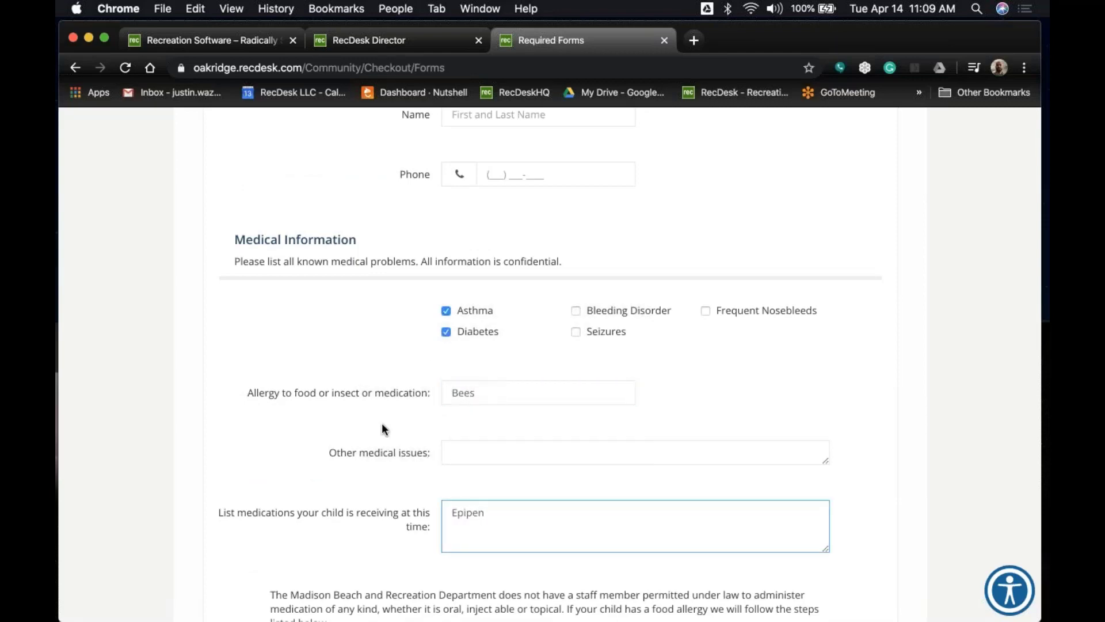
scroll(382, 423, "down", 2)
scroll(382, 422, "down", 4)
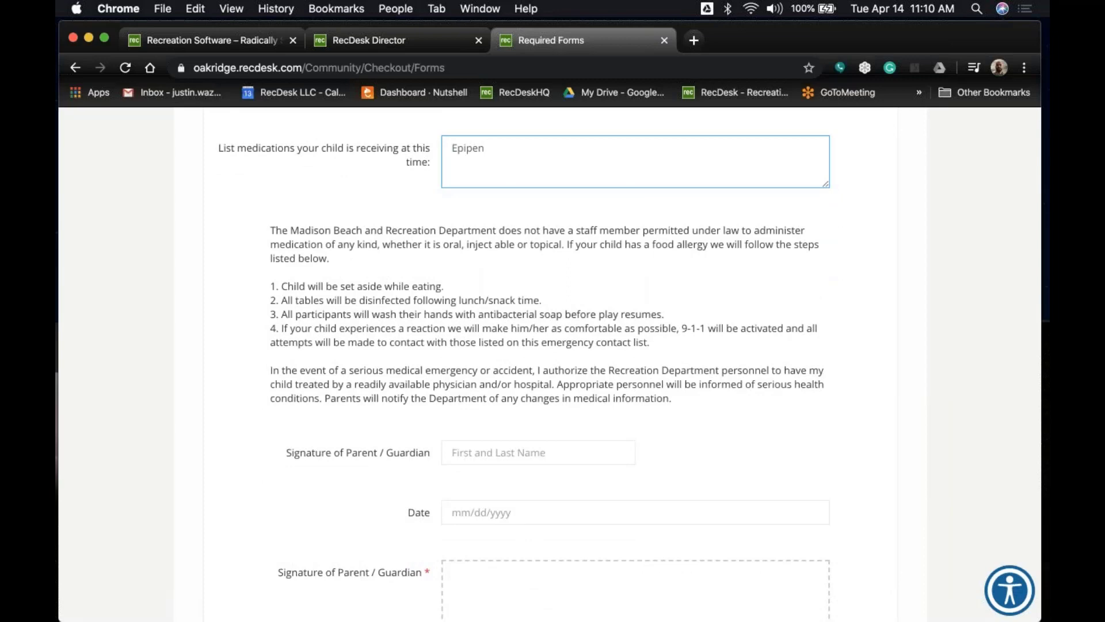
Draw a signature in the Signature of Parent / Guardian pad.
left_click_drag(678, 398, 287, 371)
left_click(596, 377)
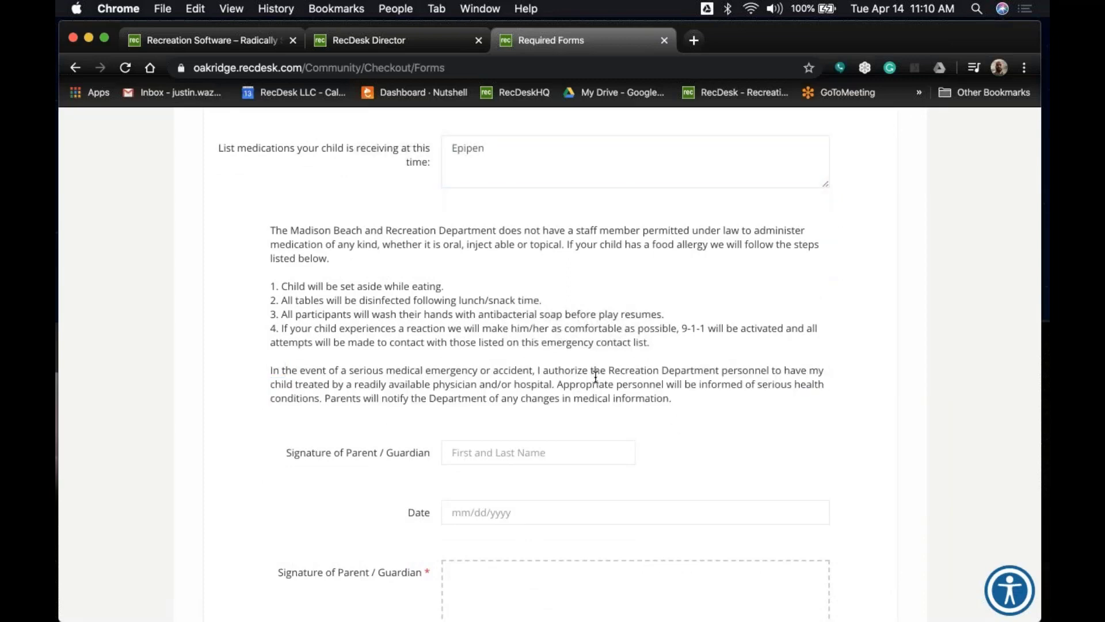
scroll(644, 368, "down", 1)
scroll(633, 379, "down", 5)
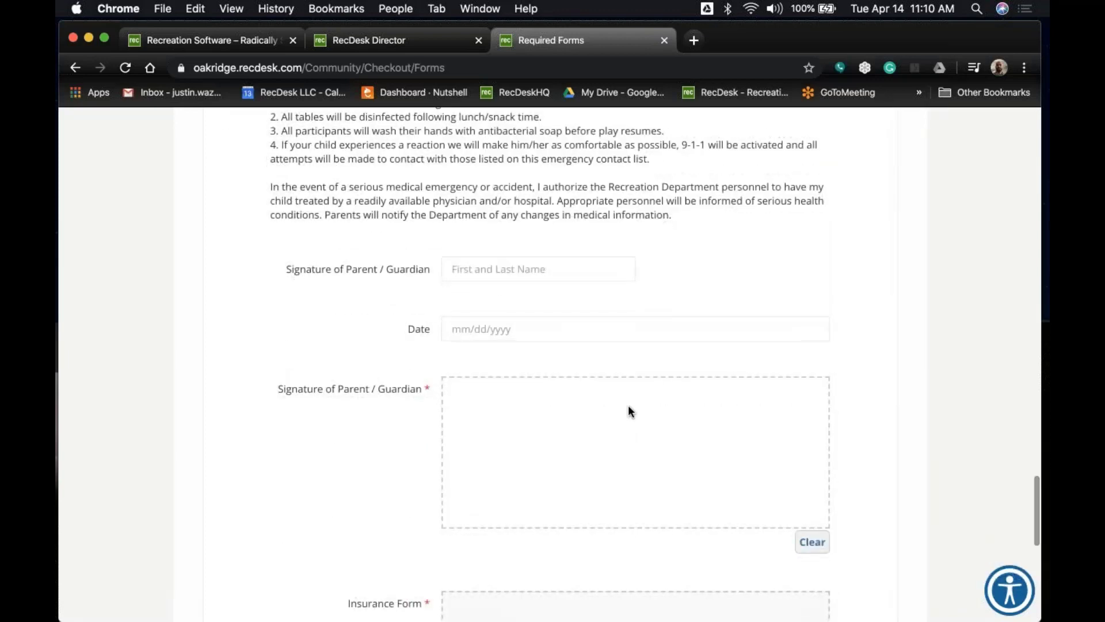
mouse_move(551, 461)
left_mouse_down()
mouse_move(668, 476)
mouse_move(785, 470)
left_mouse_up()
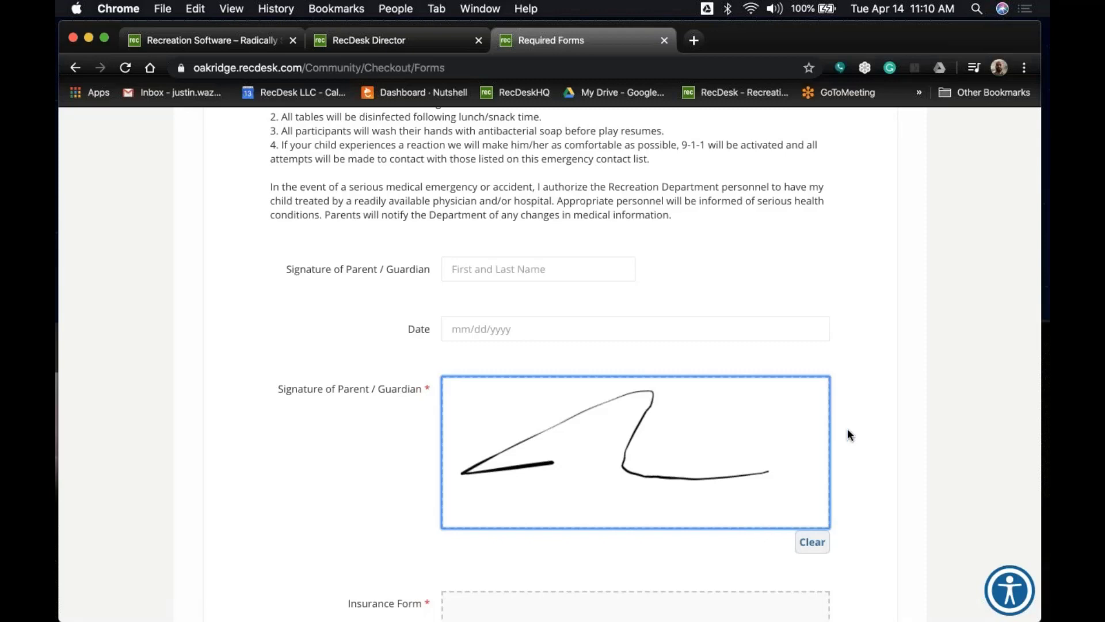
Attach the ACA-Camp insurance form PDF from the Desktop as the Insurance Form.
scroll(847, 428, "down", 4)
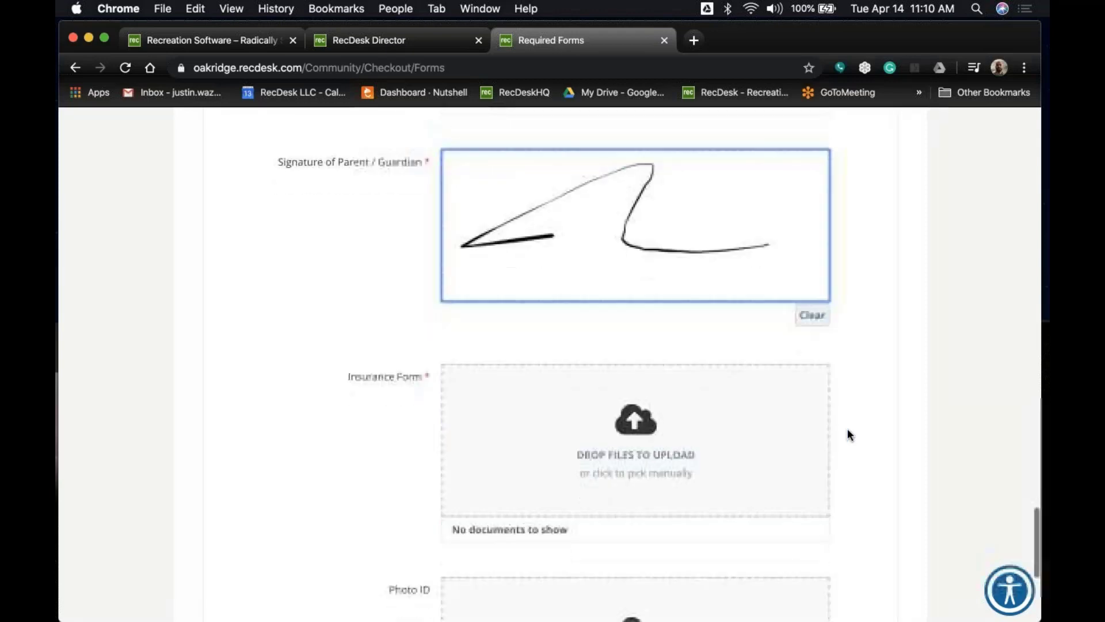
left_click(646, 429)
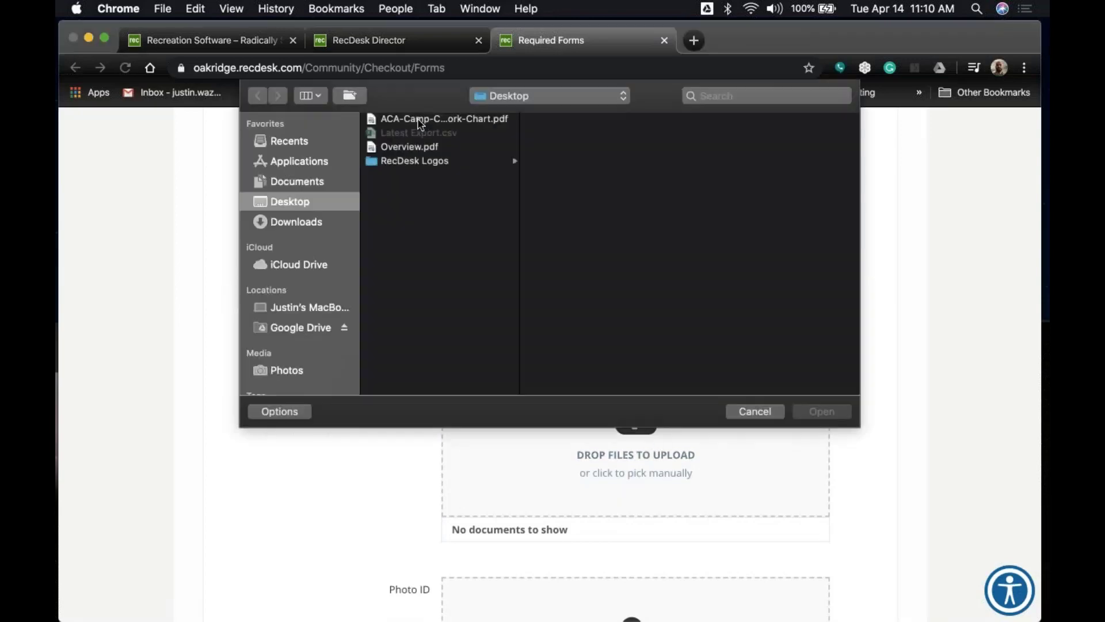
double_click(420, 120)
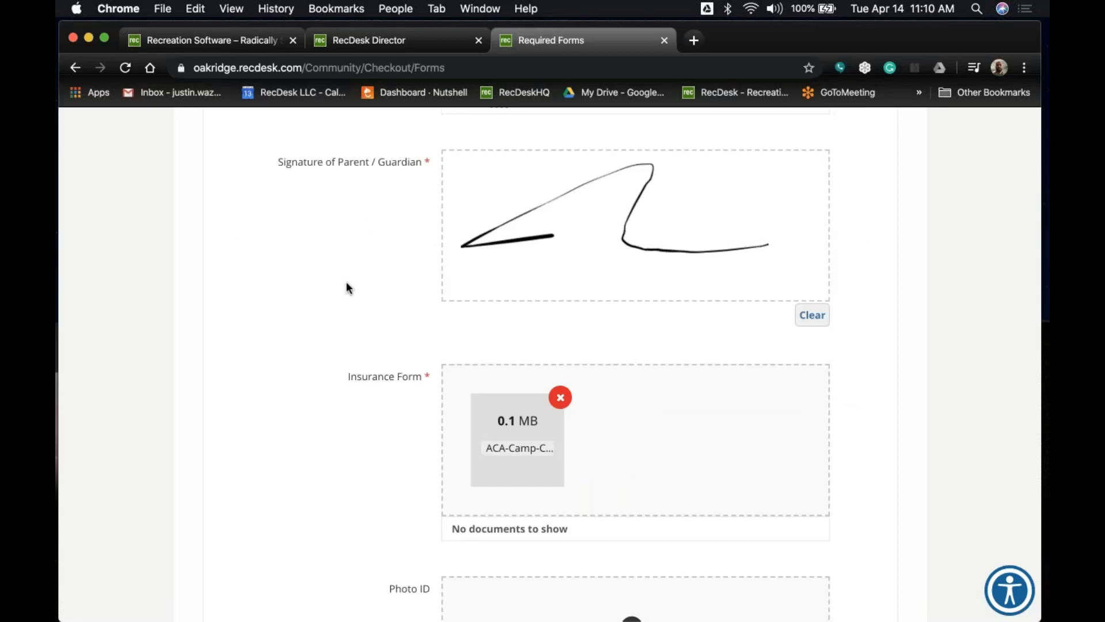
scroll(346, 282, "down", 5)
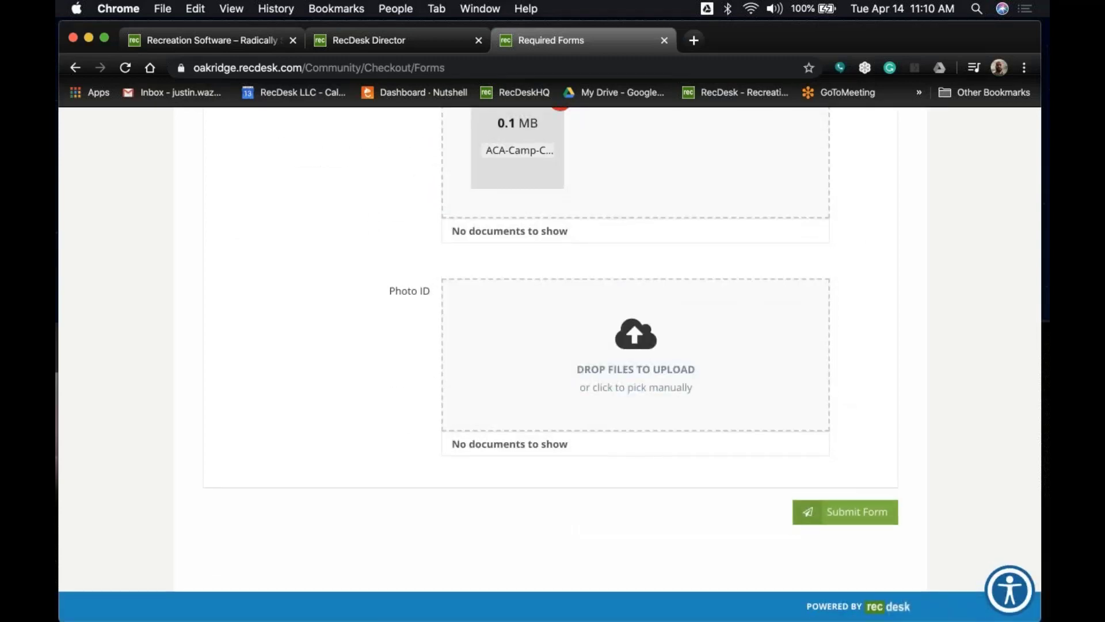
Submit the Medical Information form and confirm all forms are completed.
left_click(853, 510)
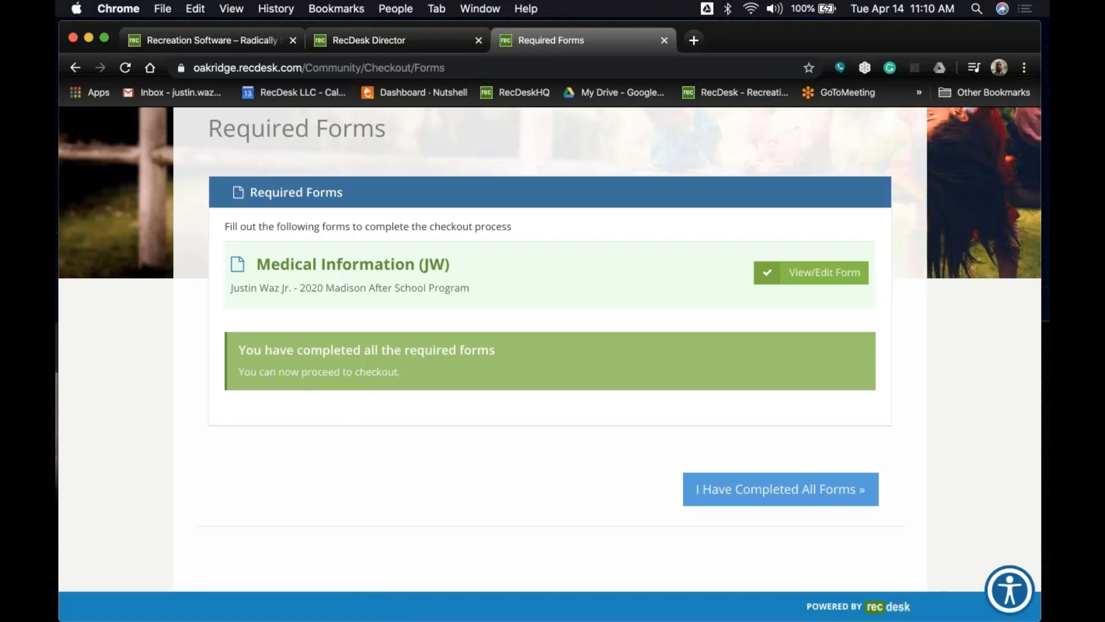
left_click(798, 491)
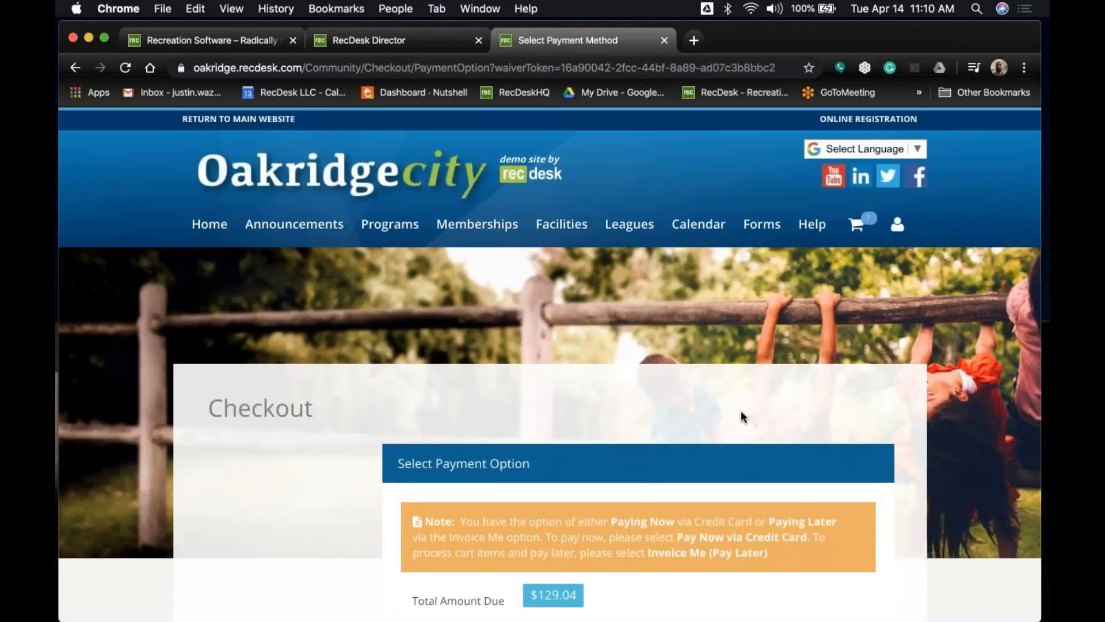
scroll(733, 404, "down", 5)
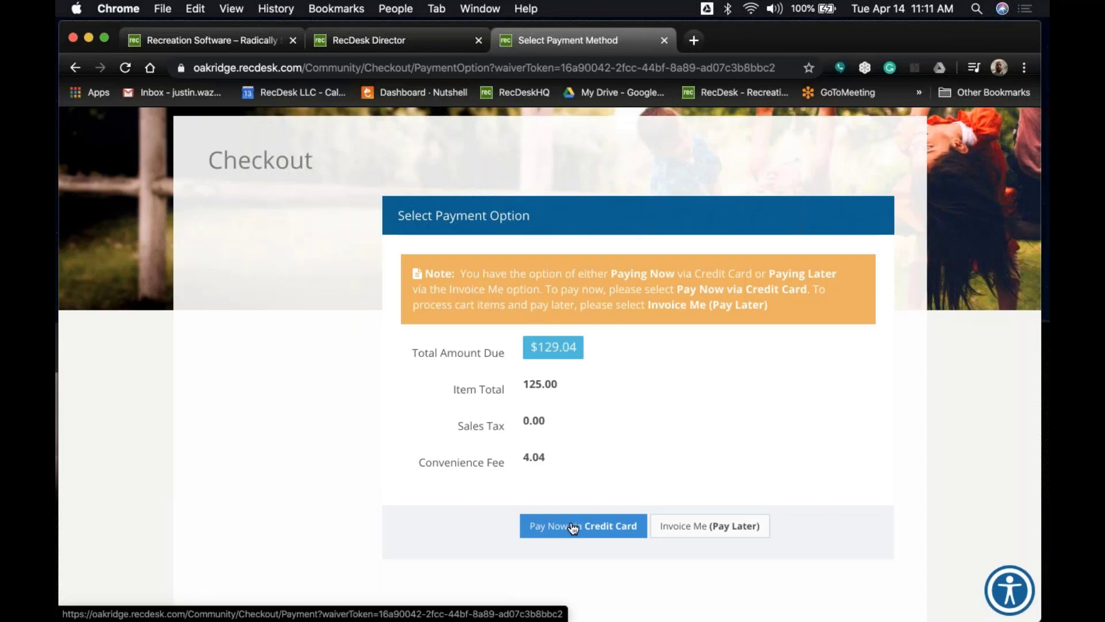
Choose Pay Now via Credit Card, set card type VISA and autofill the saved card.
left_click(574, 529)
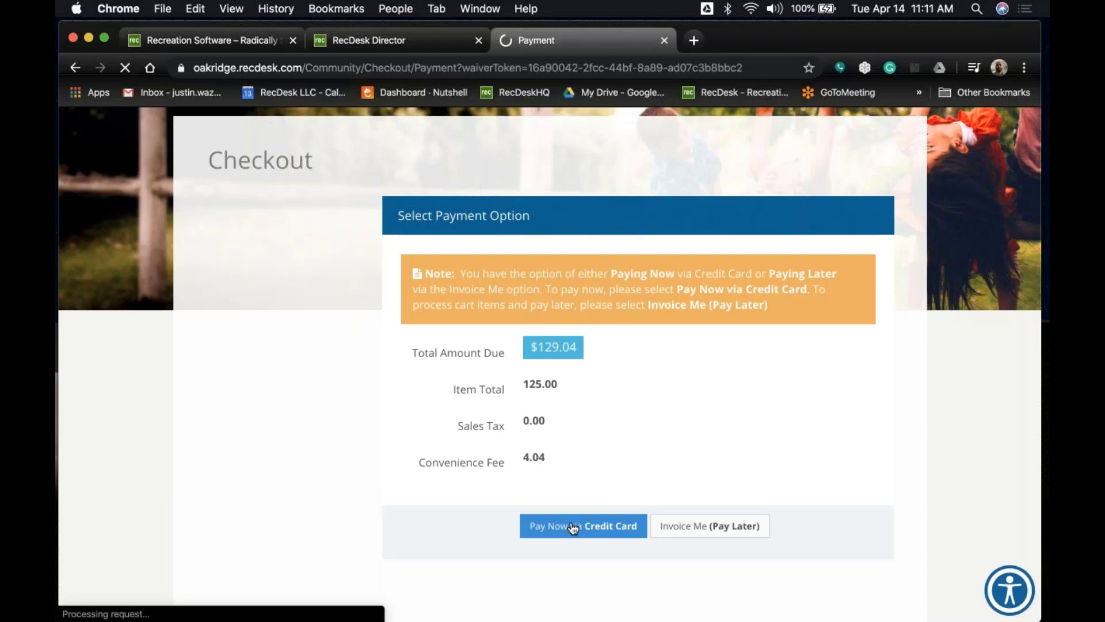
scroll(564, 509, "down", 7)
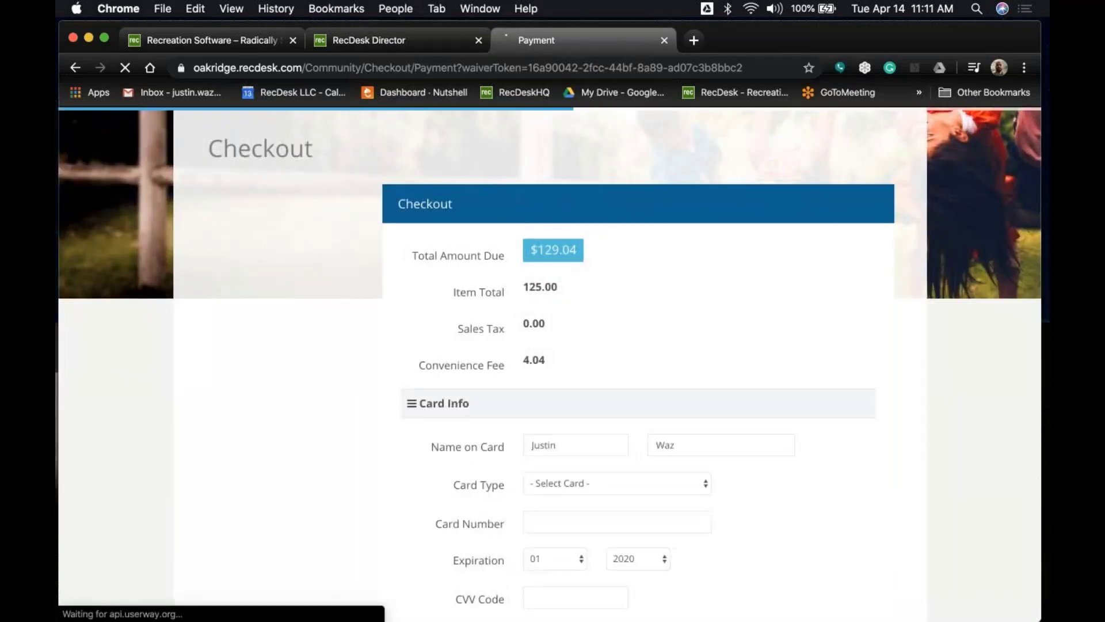
left_click(573, 349)
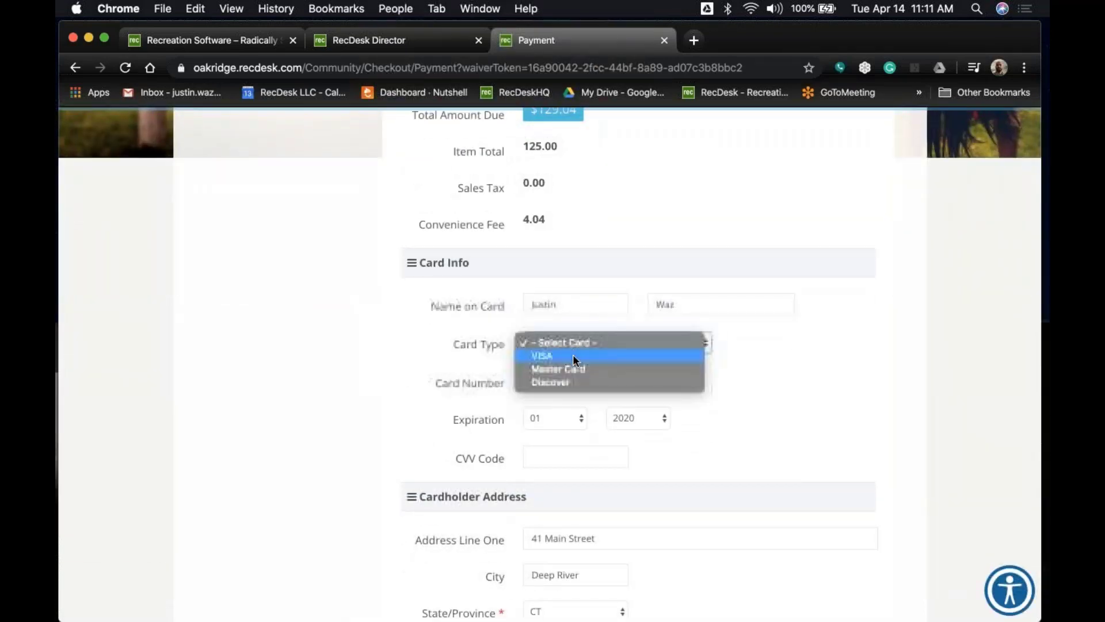
left_click(572, 354)
left_click(579, 380)
key("Down")
key("Return")
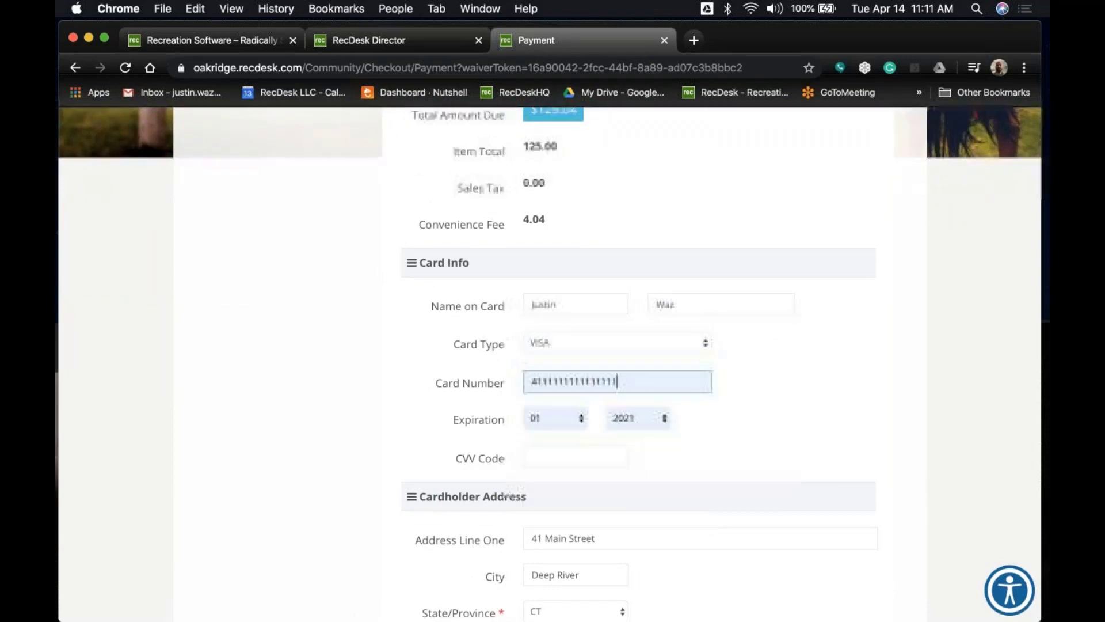
scroll(461, 385, "down", 2)
Enter the card security code and submit the payment.
left_click(558, 384)
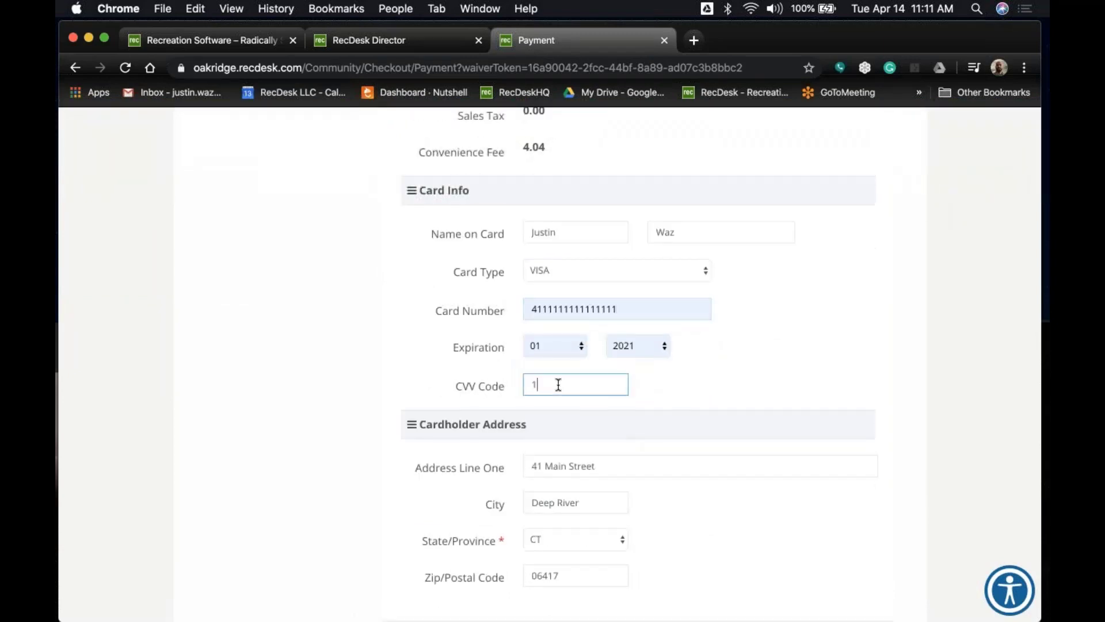
type("123")
scroll(357, 380, "down", 3)
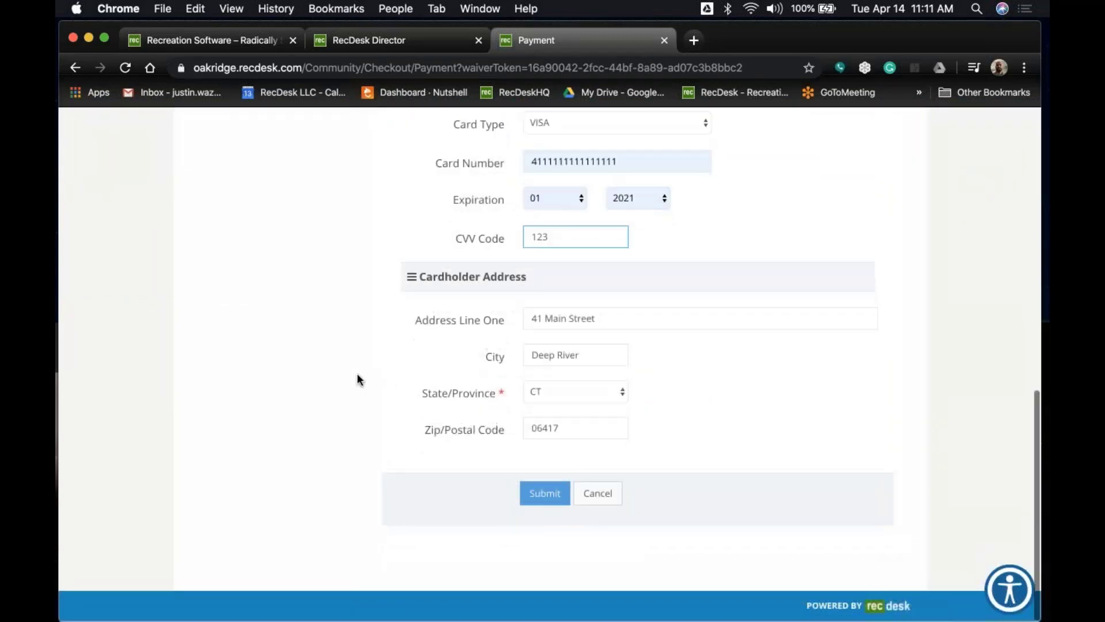
left_click(545, 494)
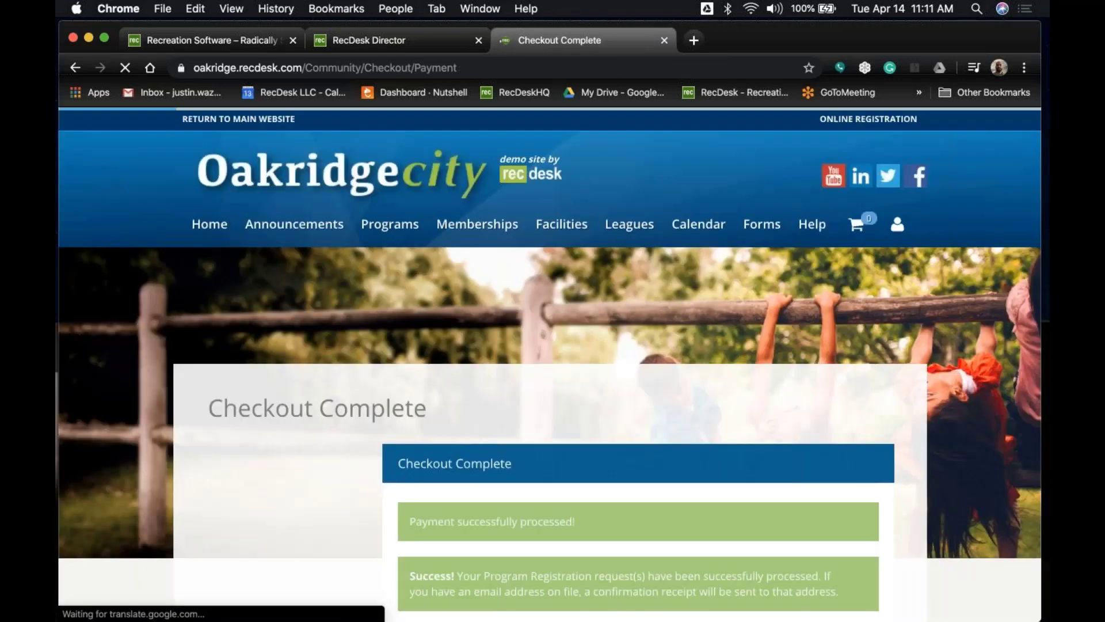
Scroll down the Checkout Complete page to review the payment details paid by RecDesk Credit Card.
scroll(707, 409, "down", 3)
scroll(707, 409, "down", 2)
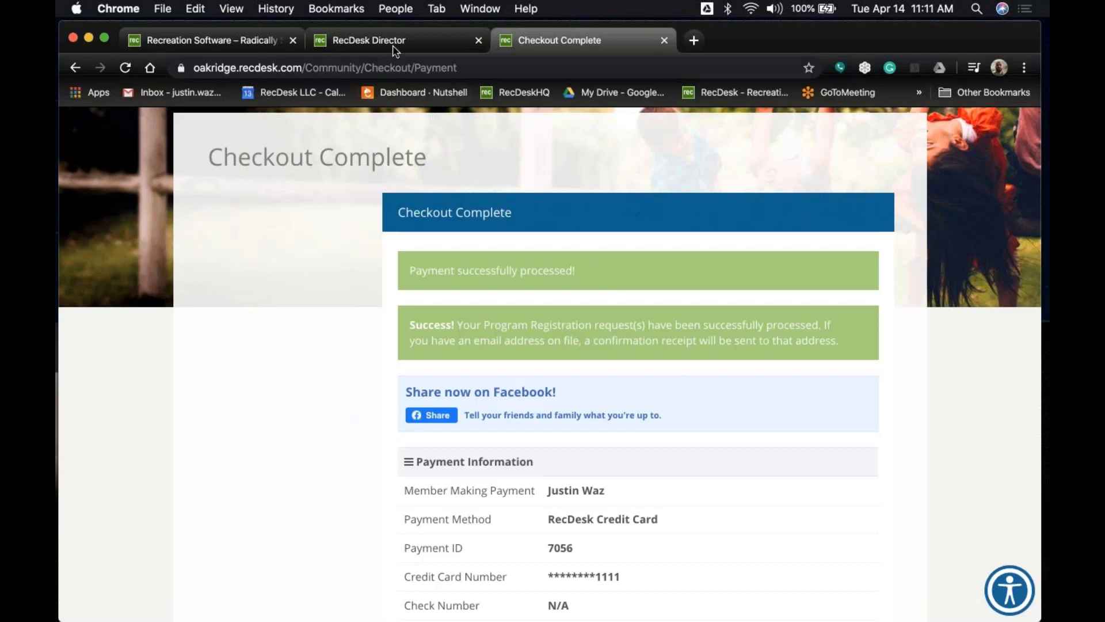
In Director, show Recent Registrations and highlight the new 4/14/2020 Madison After School Program entry.
left_click(360, 41)
left_click(216, 149)
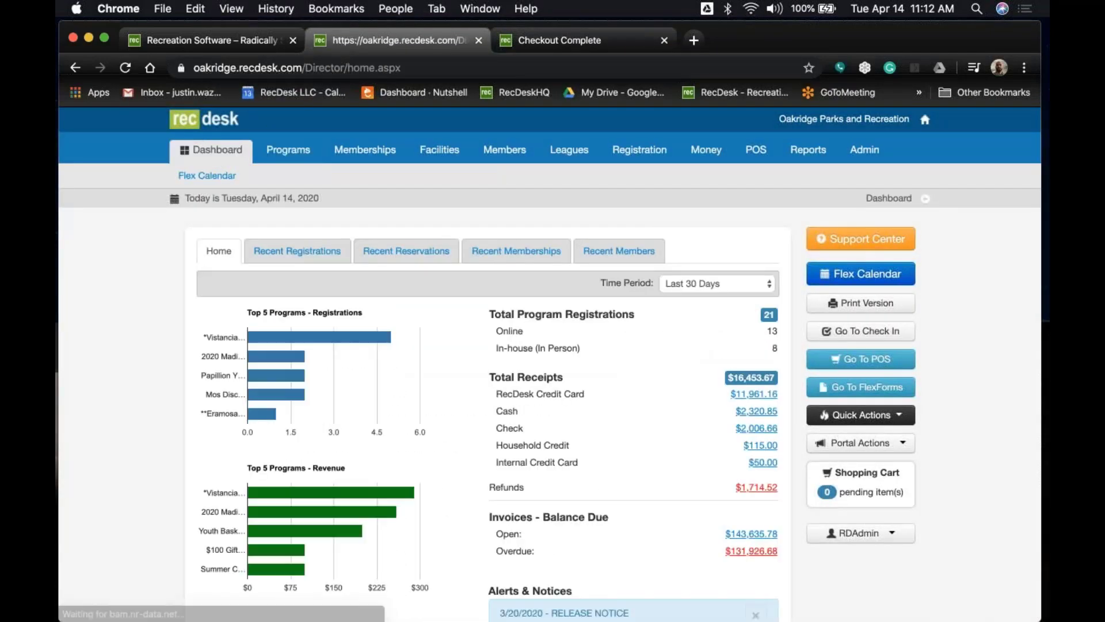
left_click(304, 250)
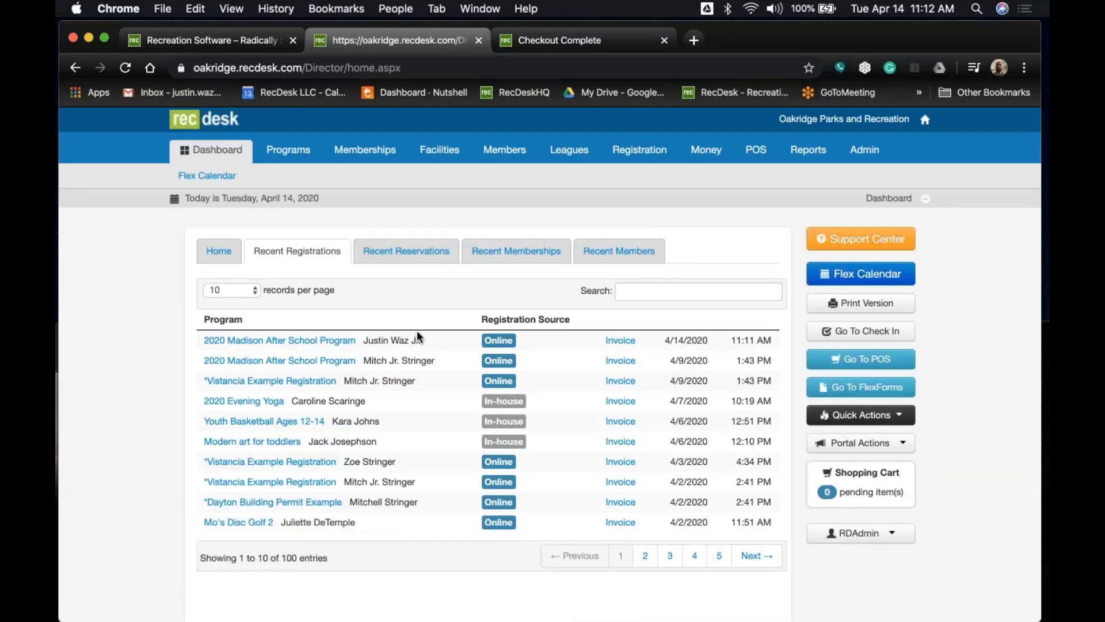
left_click_drag(427, 341, 205, 340)
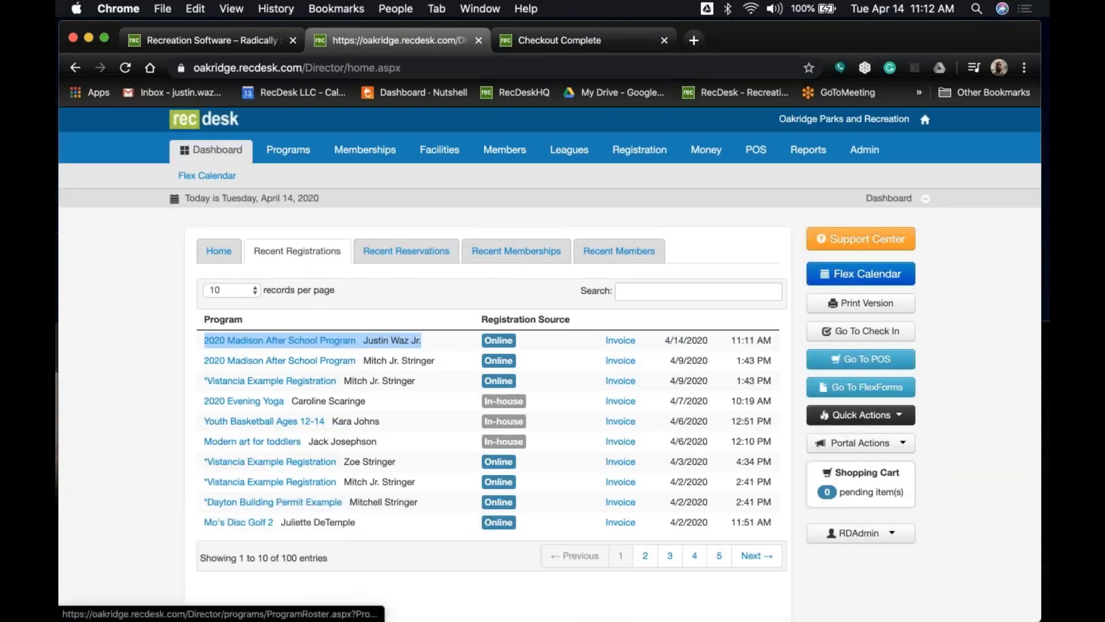
left_click(454, 382)
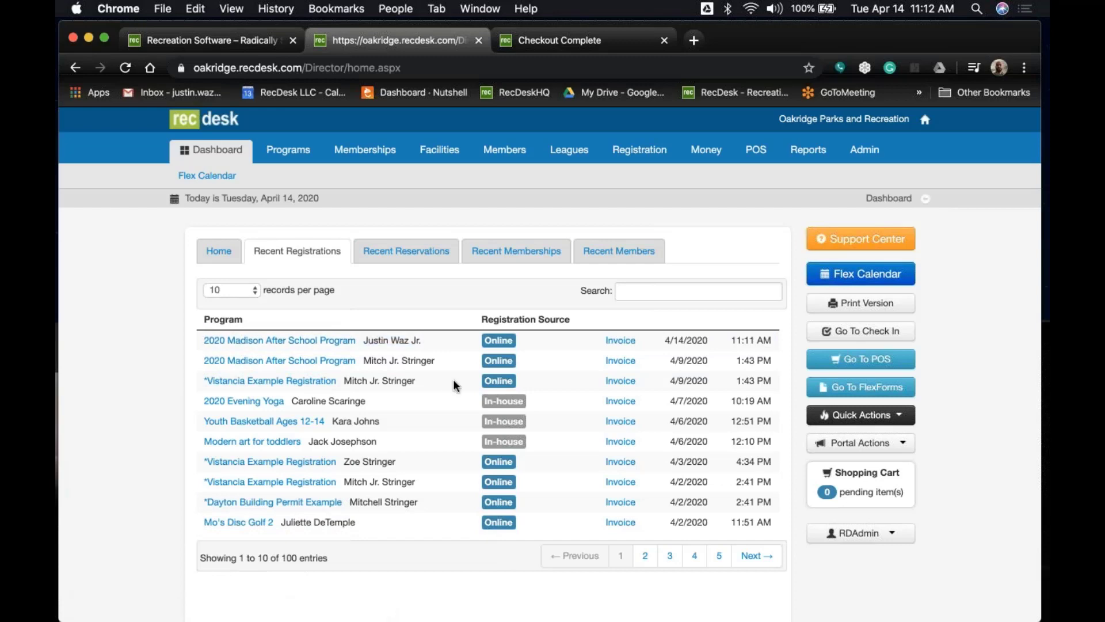
Review the 2020 Madison After School Program roster and open registration 237's details.
left_click(332, 341)
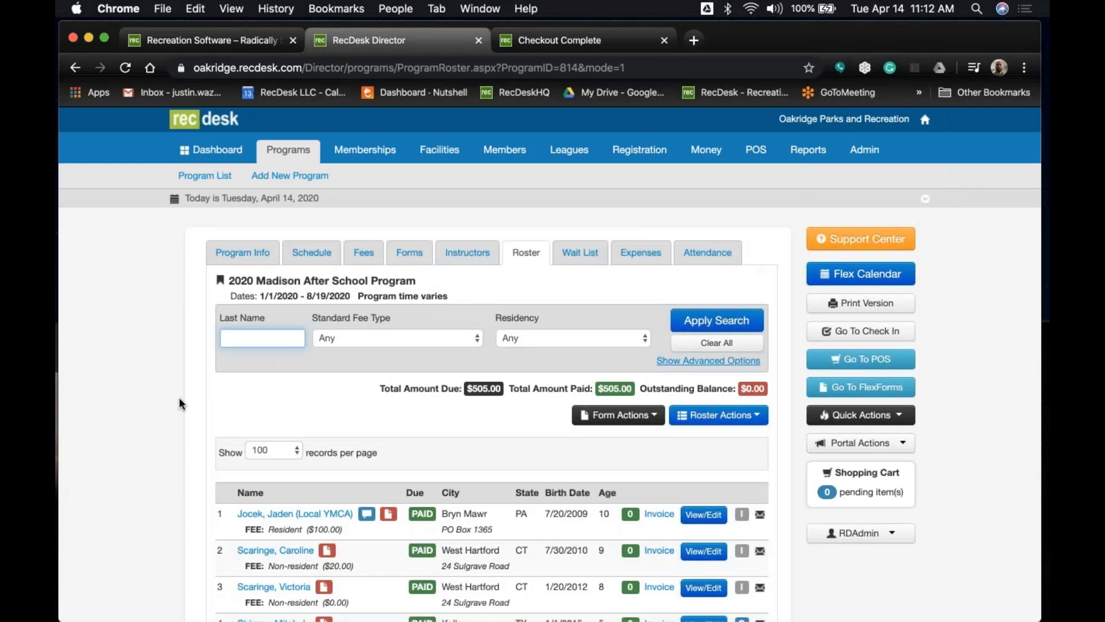
scroll(179, 397, "down", 5)
scroll(178, 400, "down", 2)
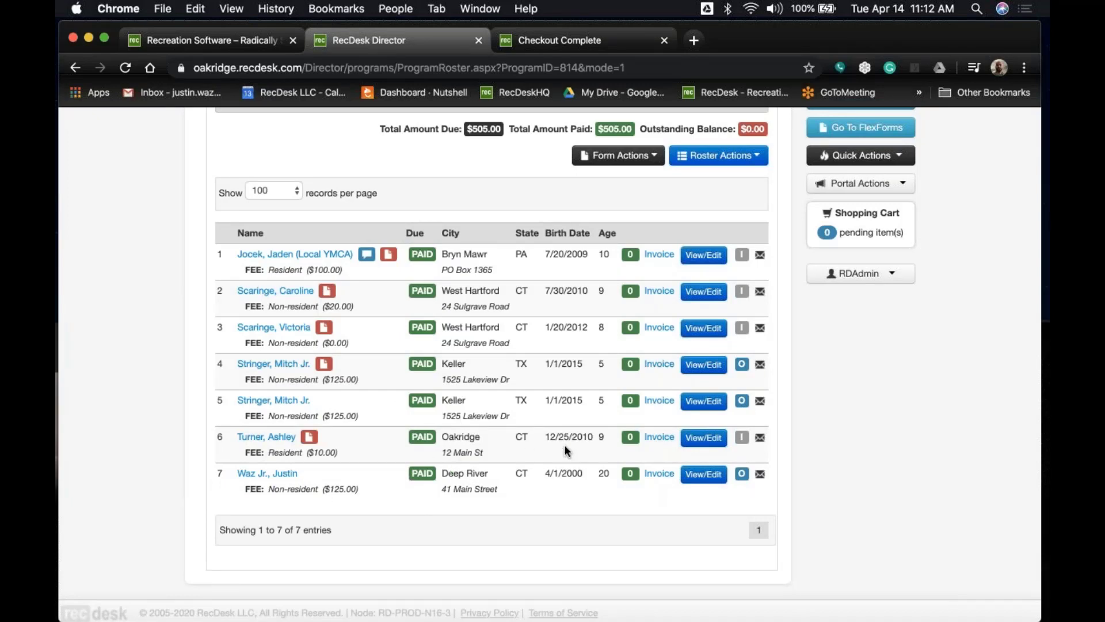
scroll(564, 444, "up", 3)
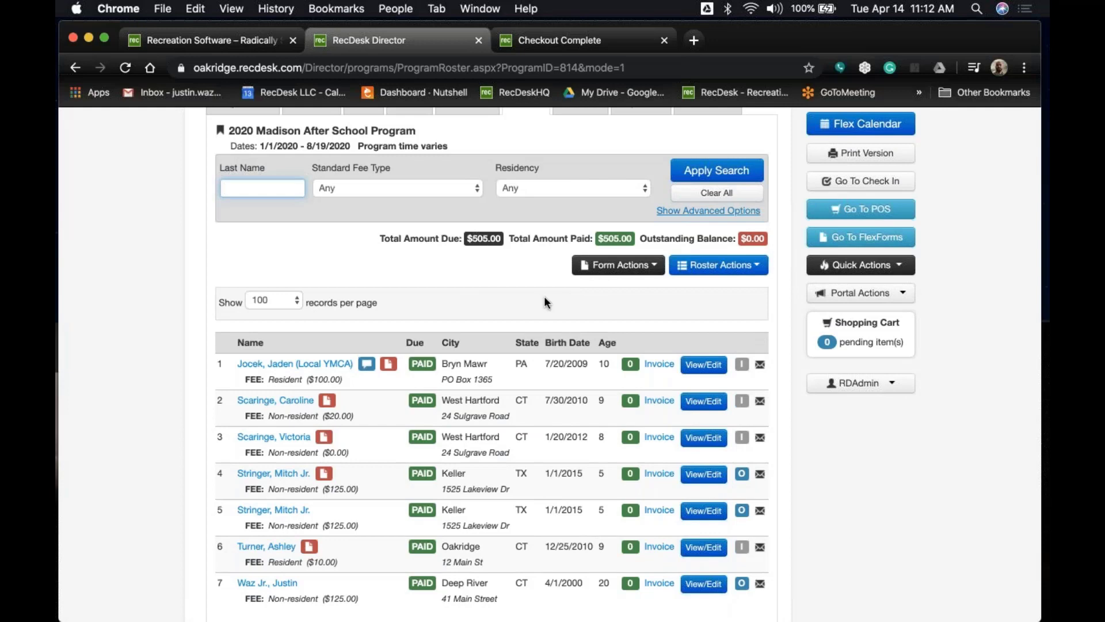
scroll(545, 298, "down", 3)
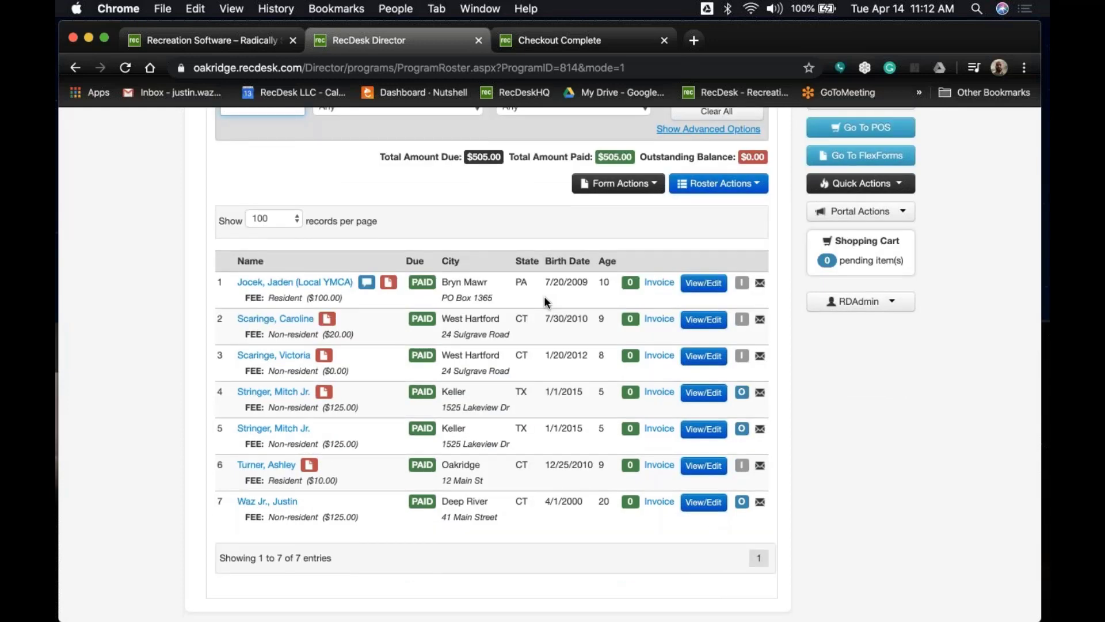
left_click(705, 504)
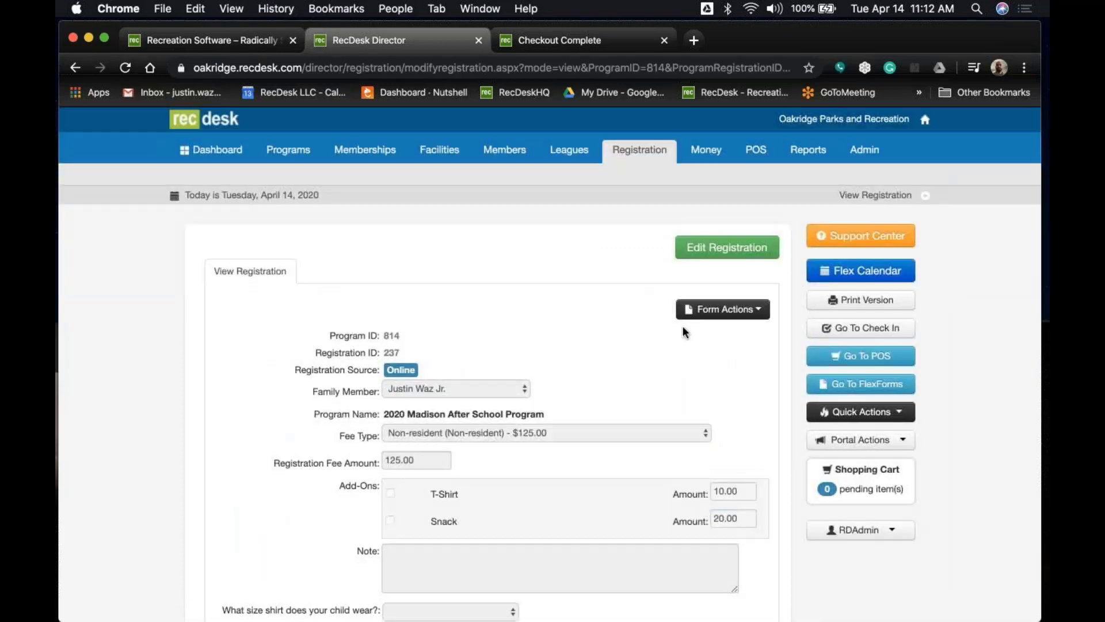
Read through the child's Medical Information (JW) form, then go back to the program roster.
left_click(700, 315)
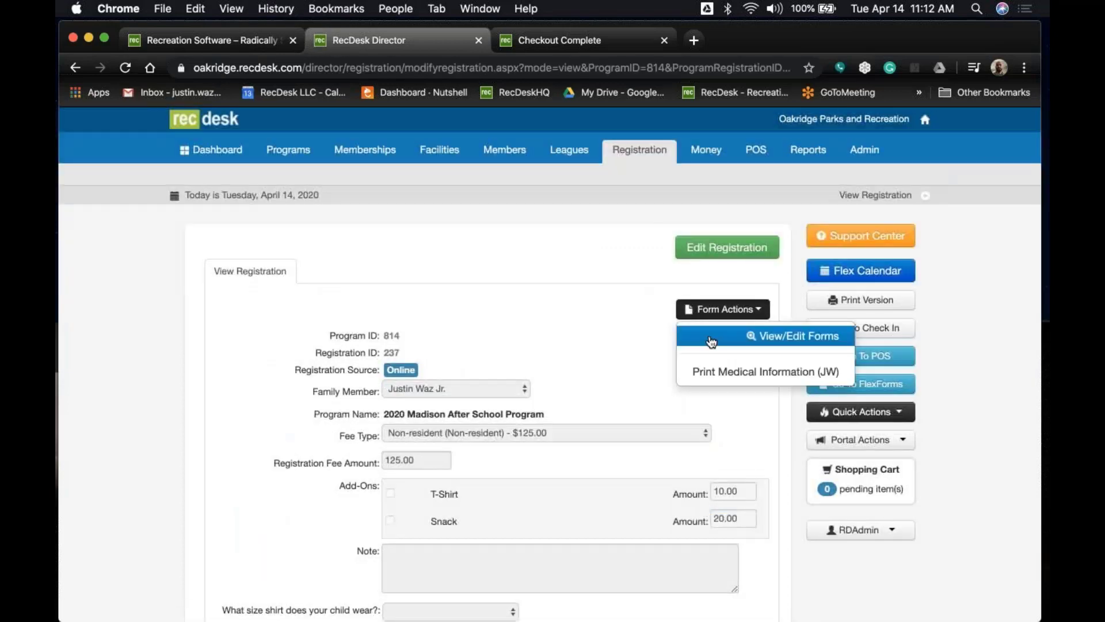
left_click(709, 336)
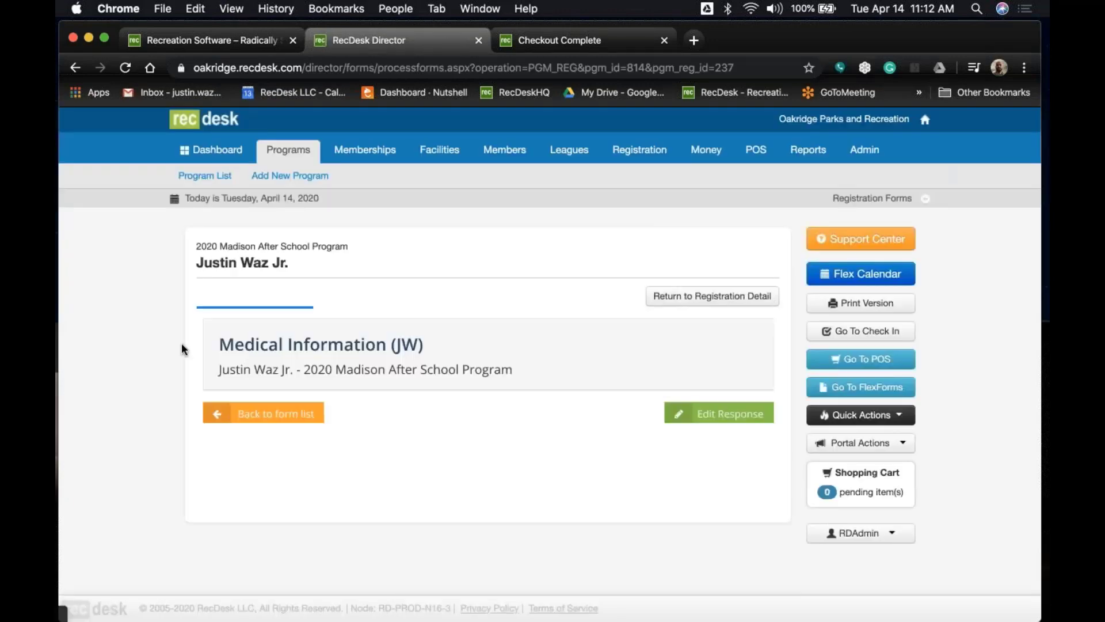
scroll(182, 349, "down", 4)
scroll(181, 344, "down", 3)
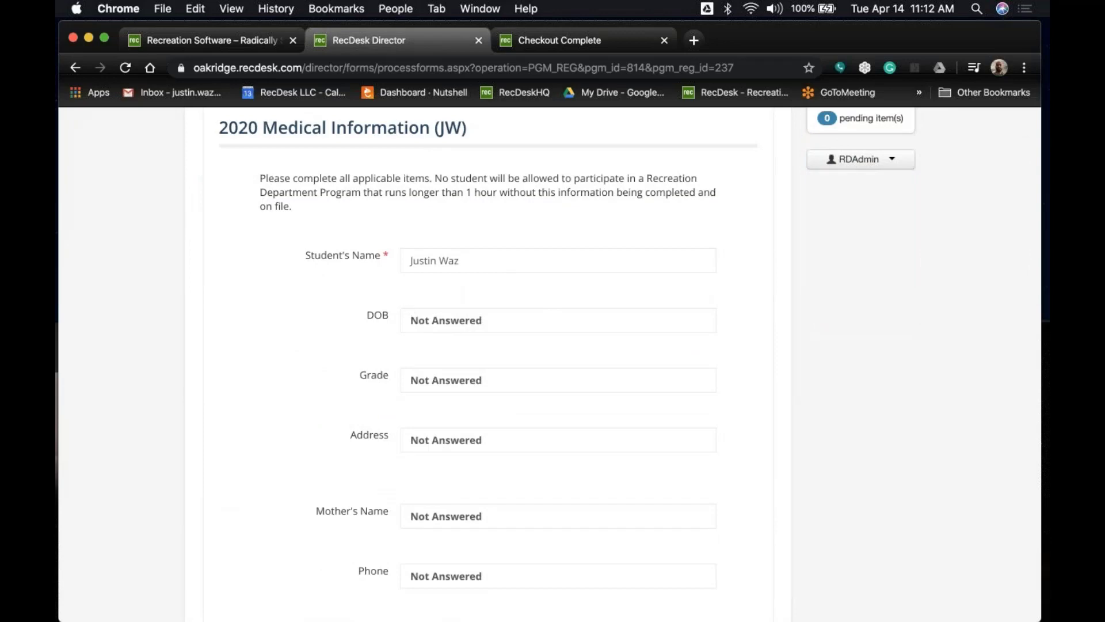
scroll(488, 363, "down", 15)
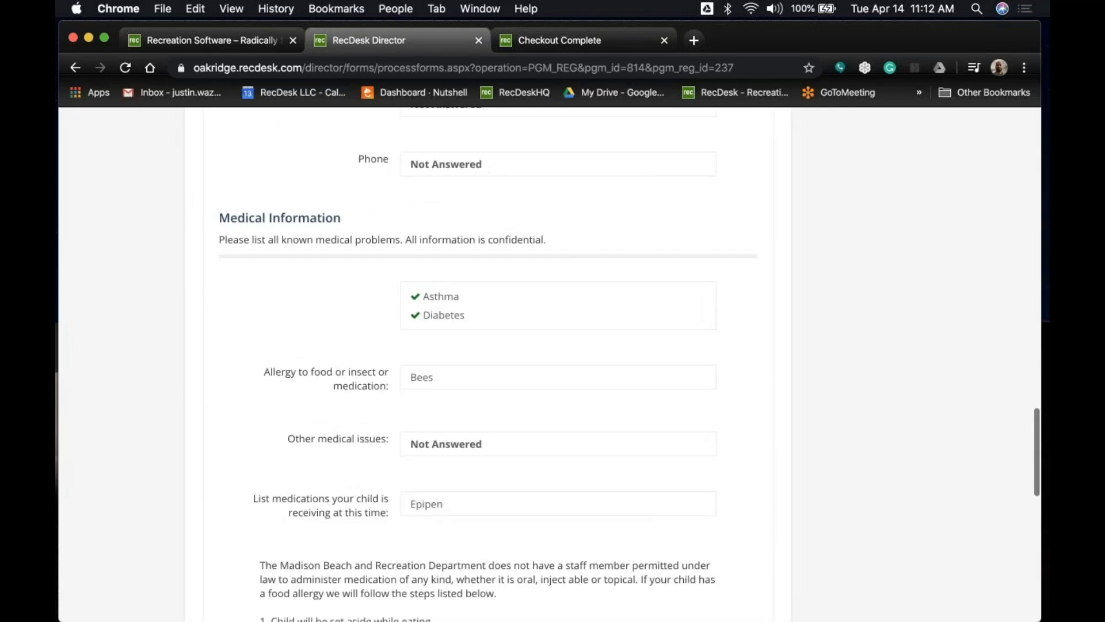
scroll(624, 341, "down", 12)
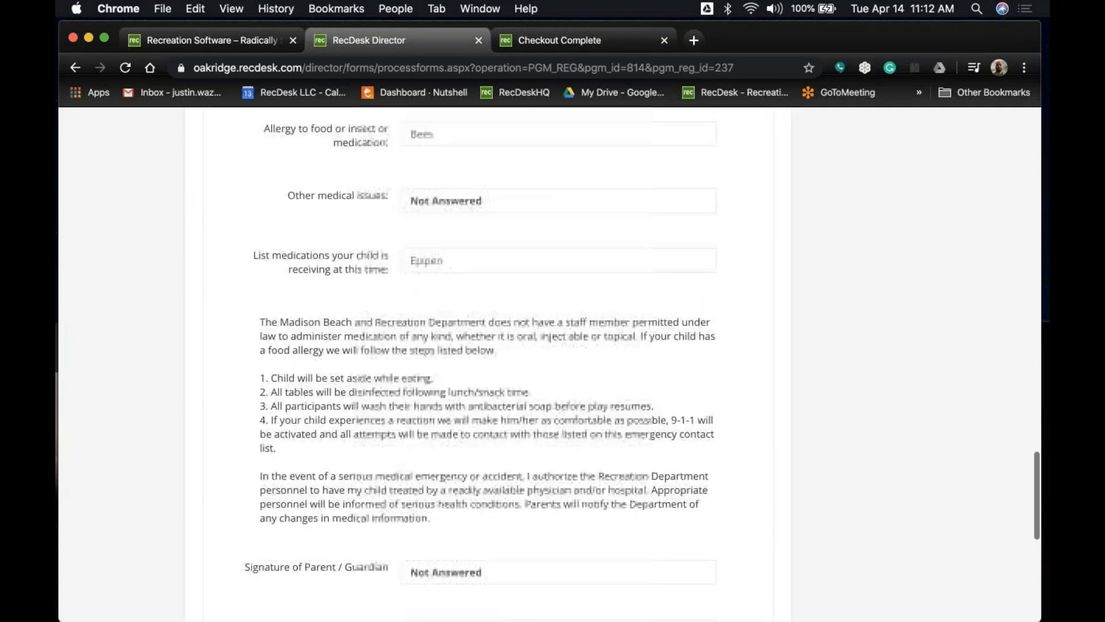
scroll(458, 454, "up", 2)
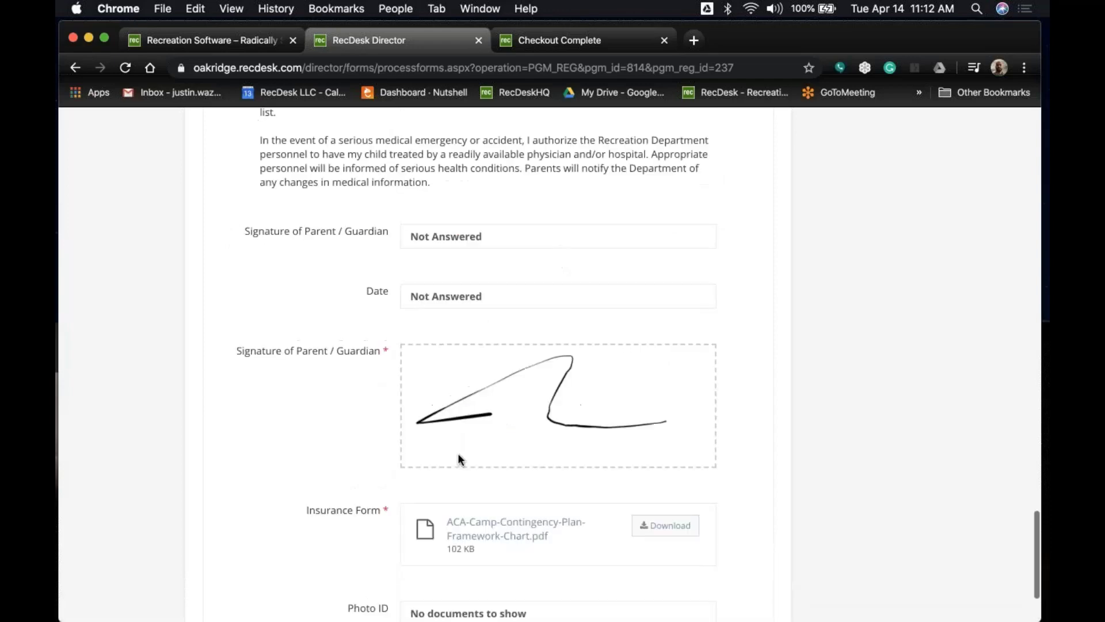
scroll(459, 459, "up", 20)
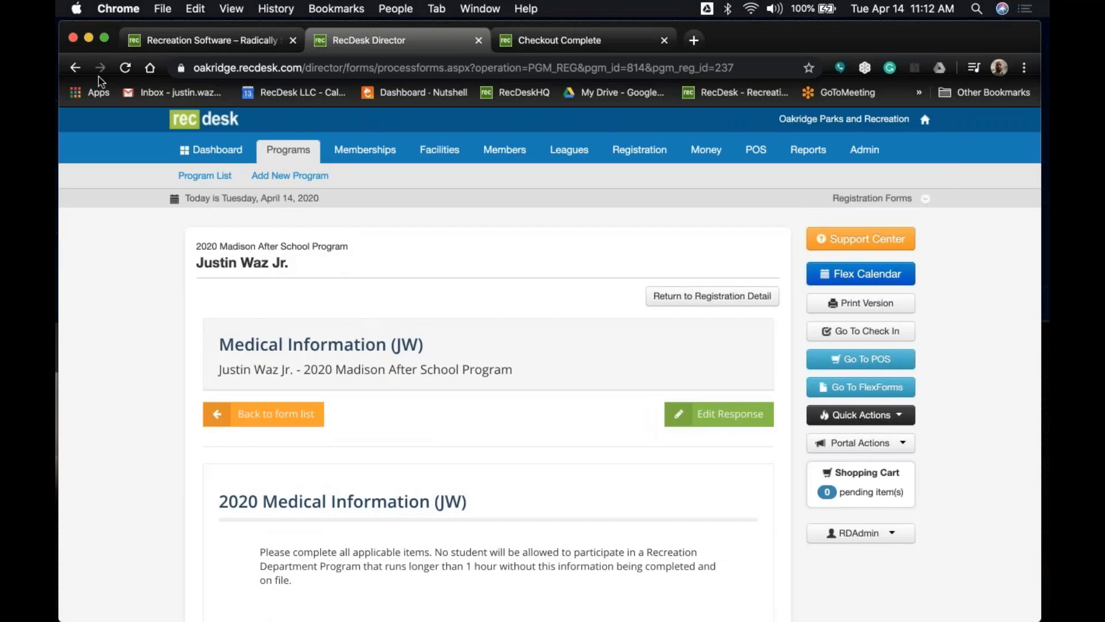
left_click(83, 71)
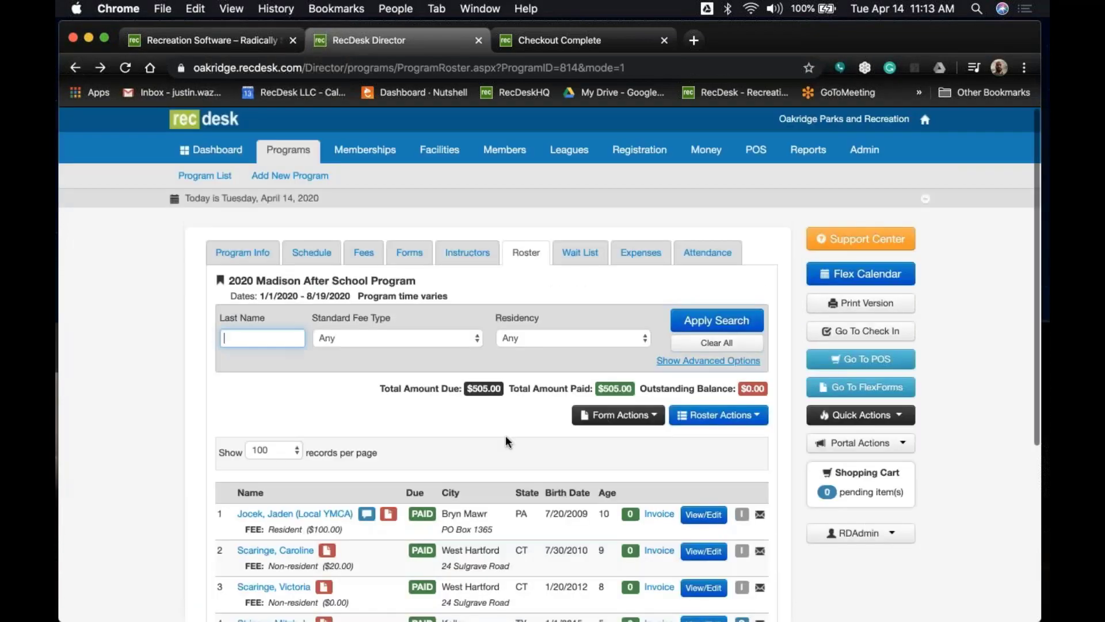
scroll(505, 436, "down", 3)
left_click(618, 286)
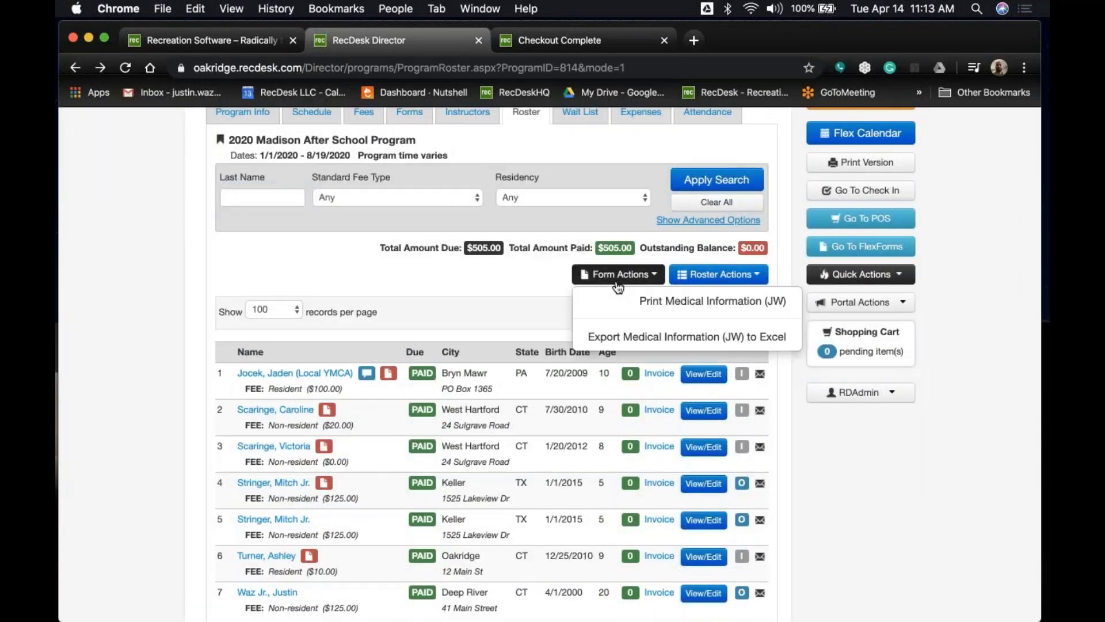
left_click(638, 300)
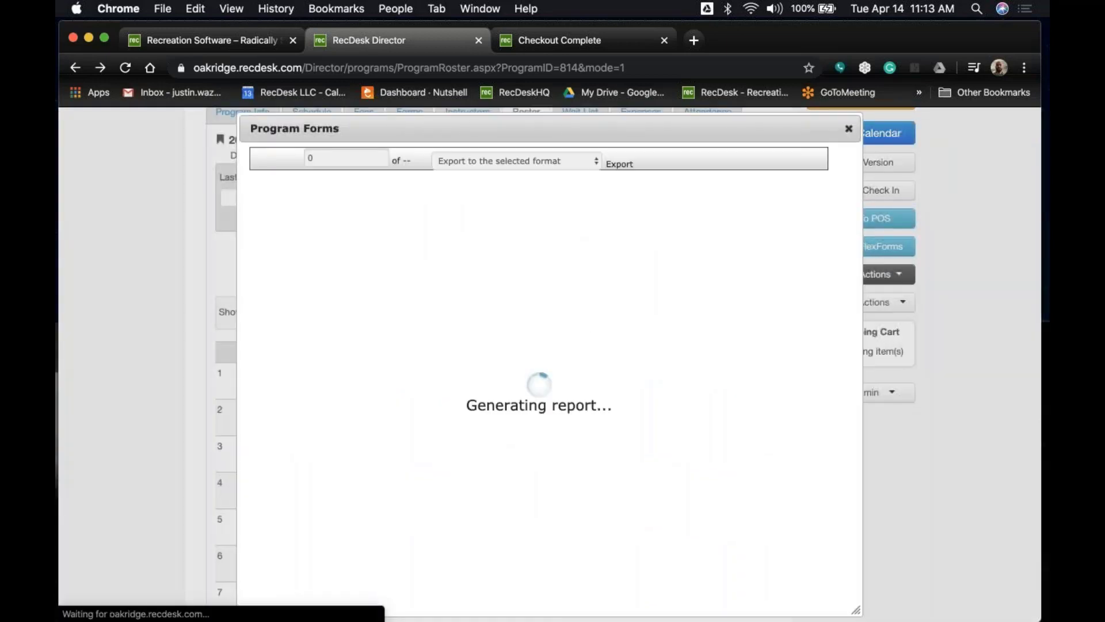
left_click(472, 161)
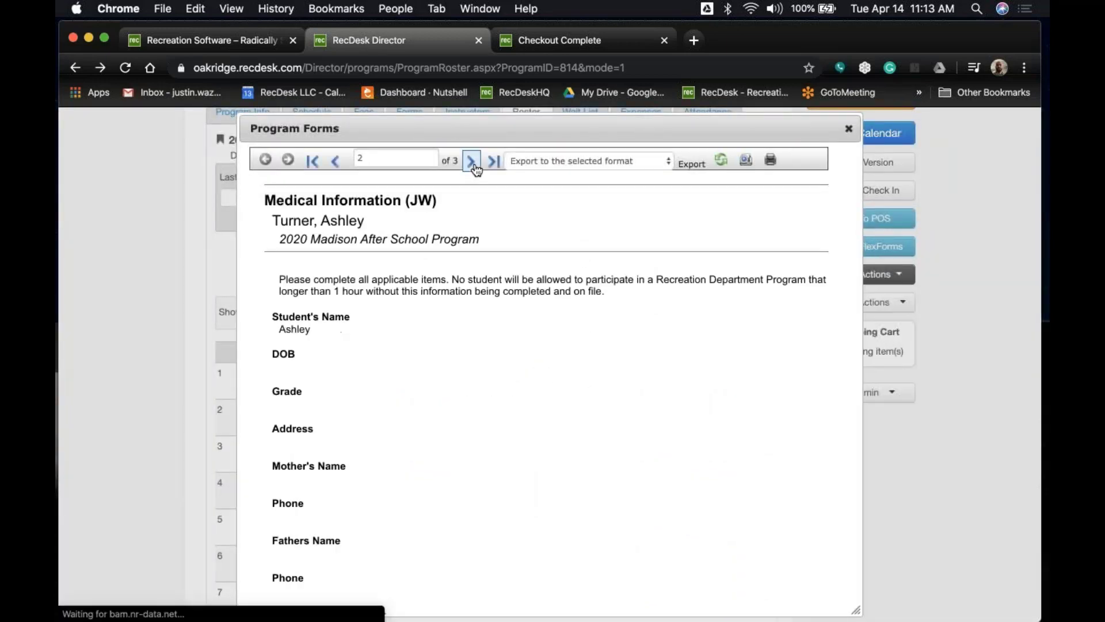
left_click(472, 161)
scroll(541, 375, "down", 10)
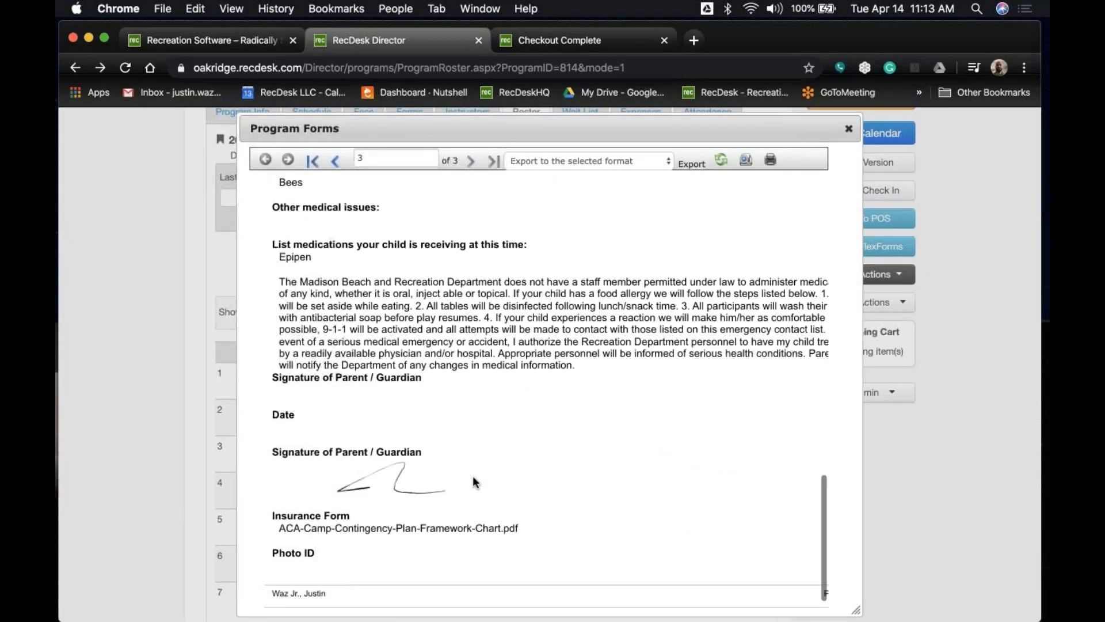
scroll(422, 493, "up", 3)
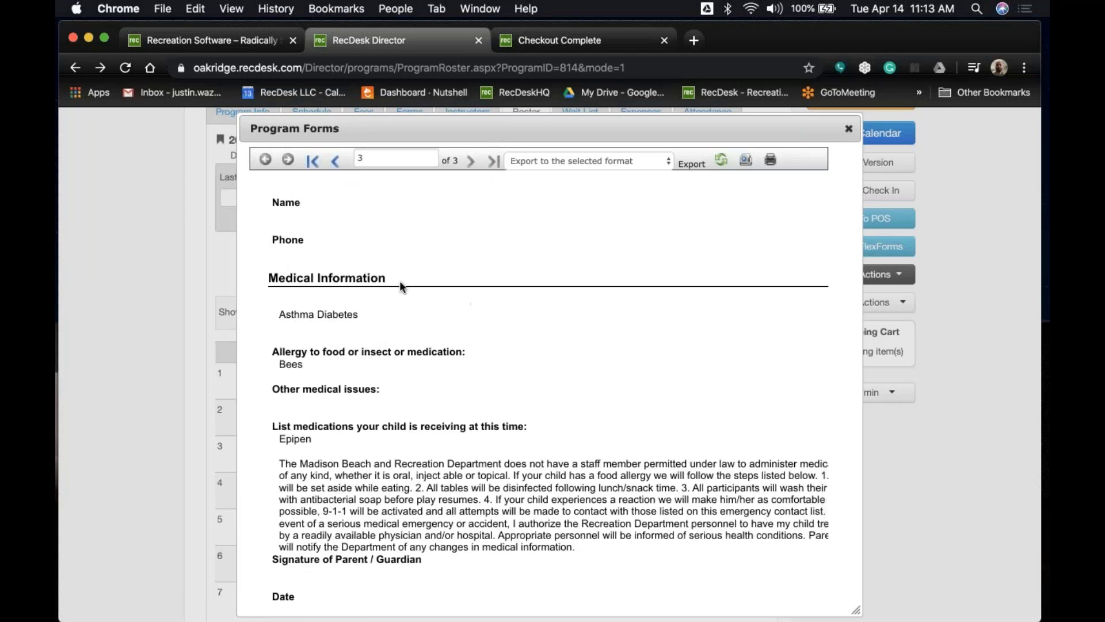
scroll(387, 327, "up", 5)
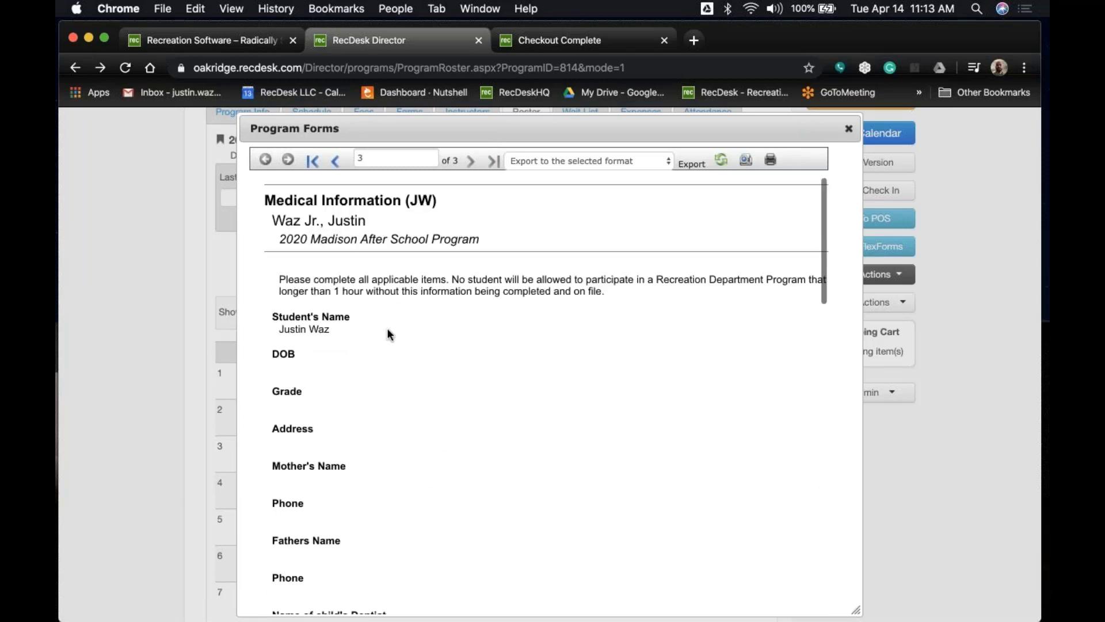
left_click(620, 160)
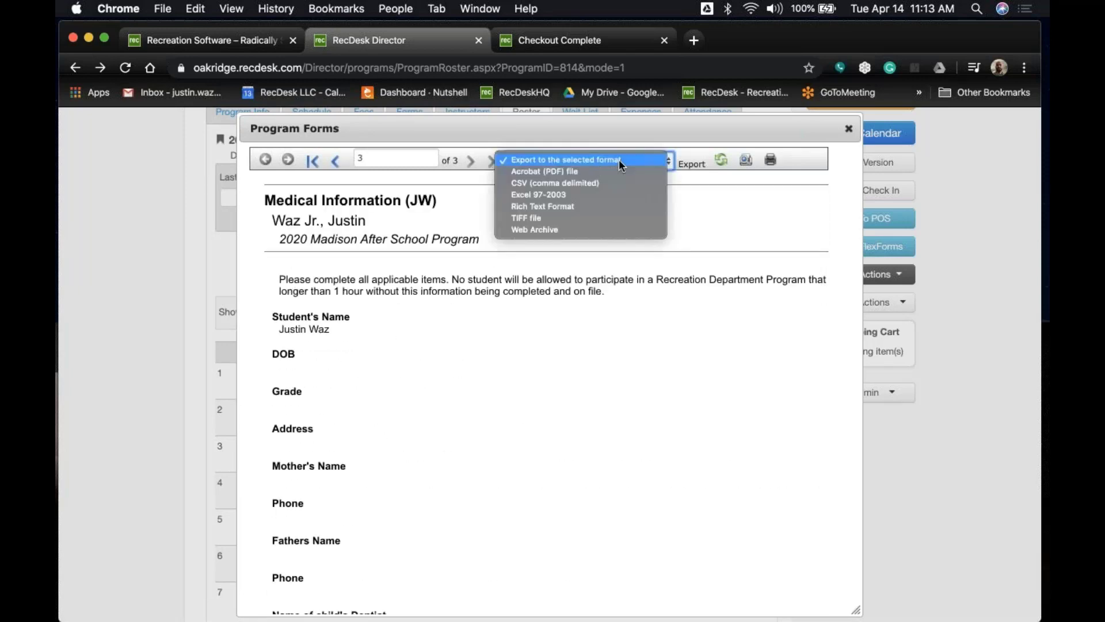
left_click(629, 335)
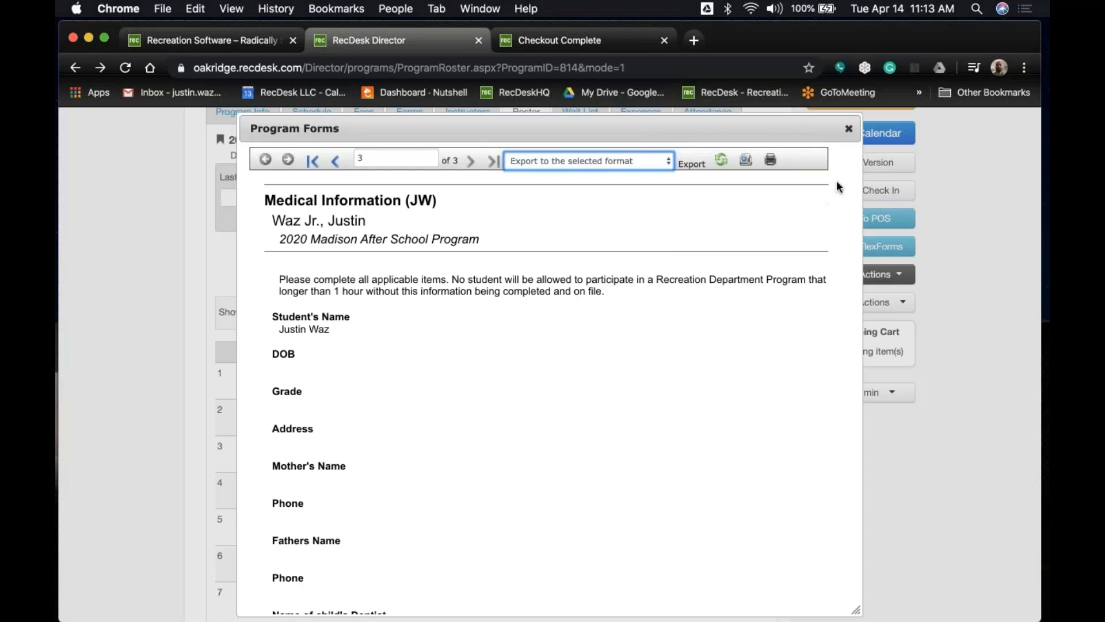
left_click(849, 130)
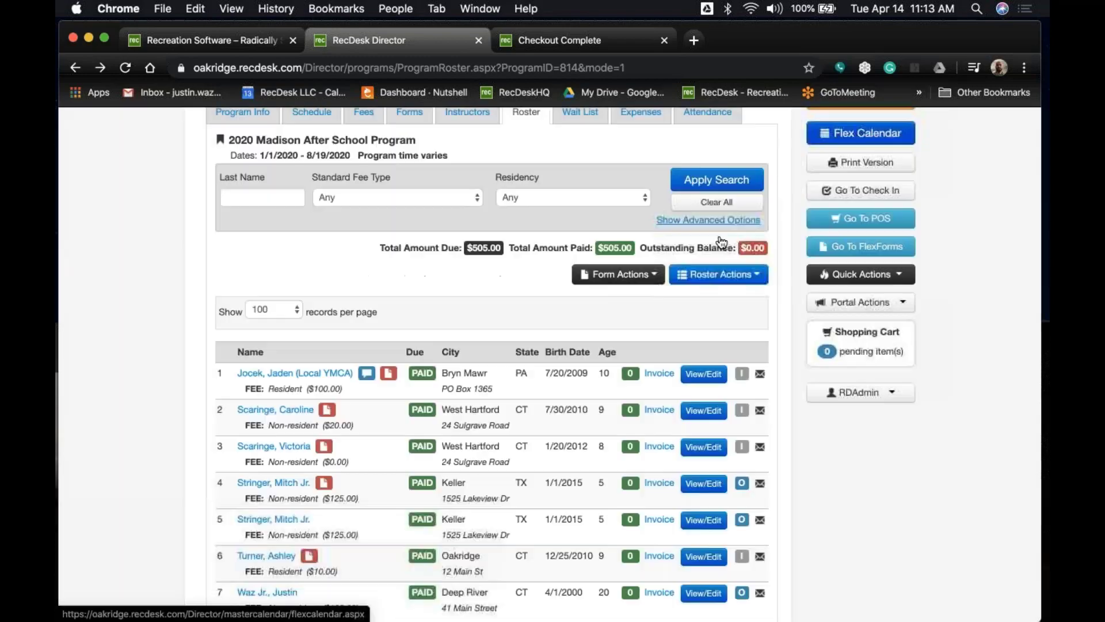
scroll(177, 368, "down", 2)
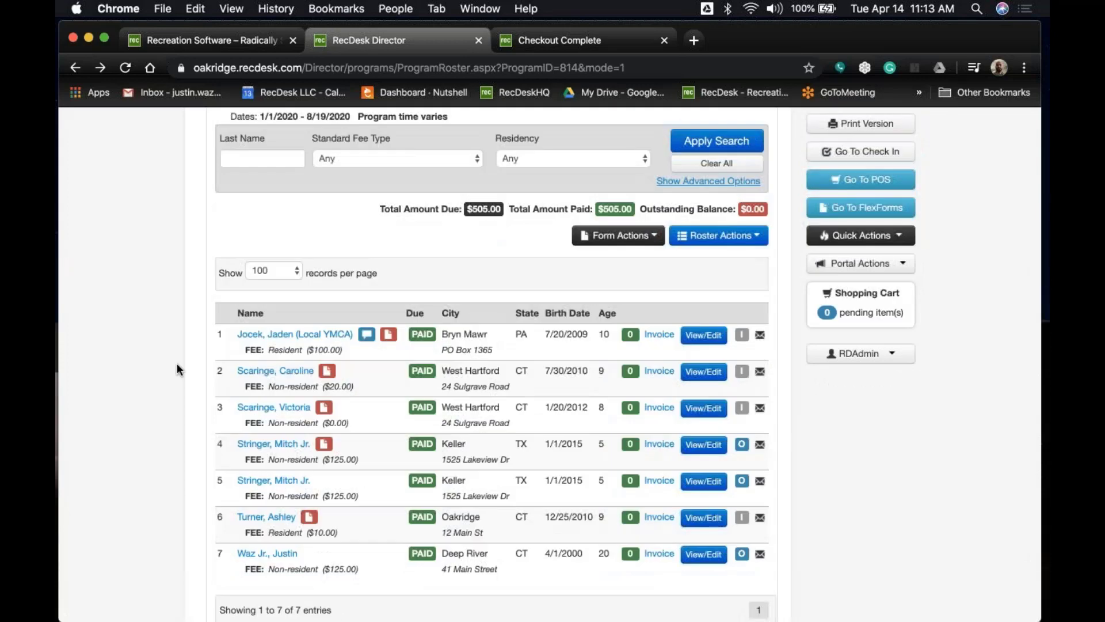
left_click(731, 241)
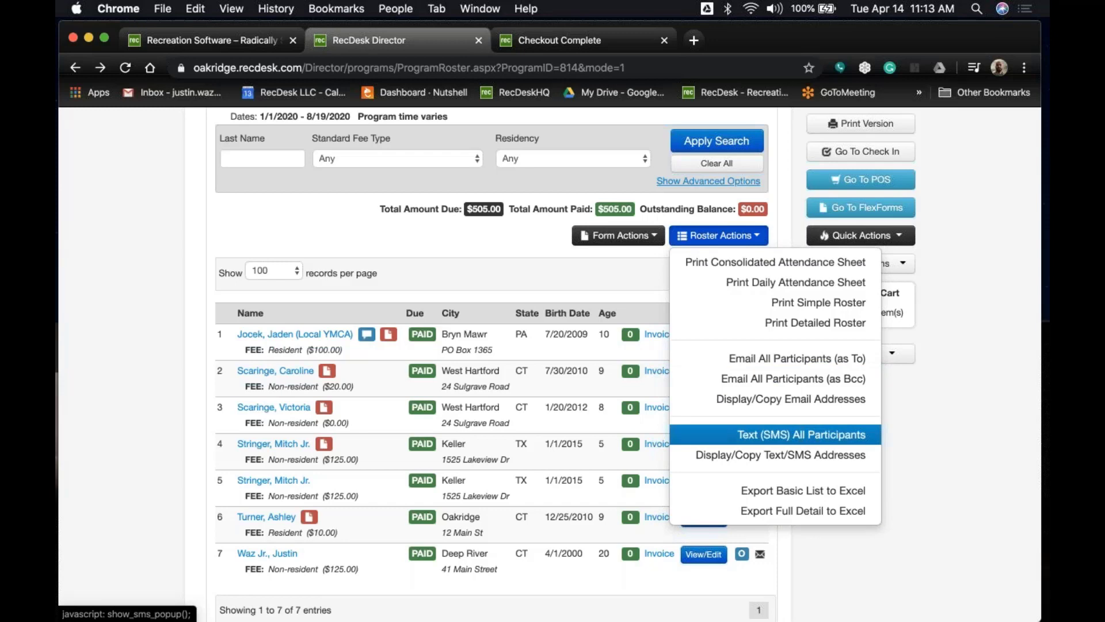
left_click(924, 437)
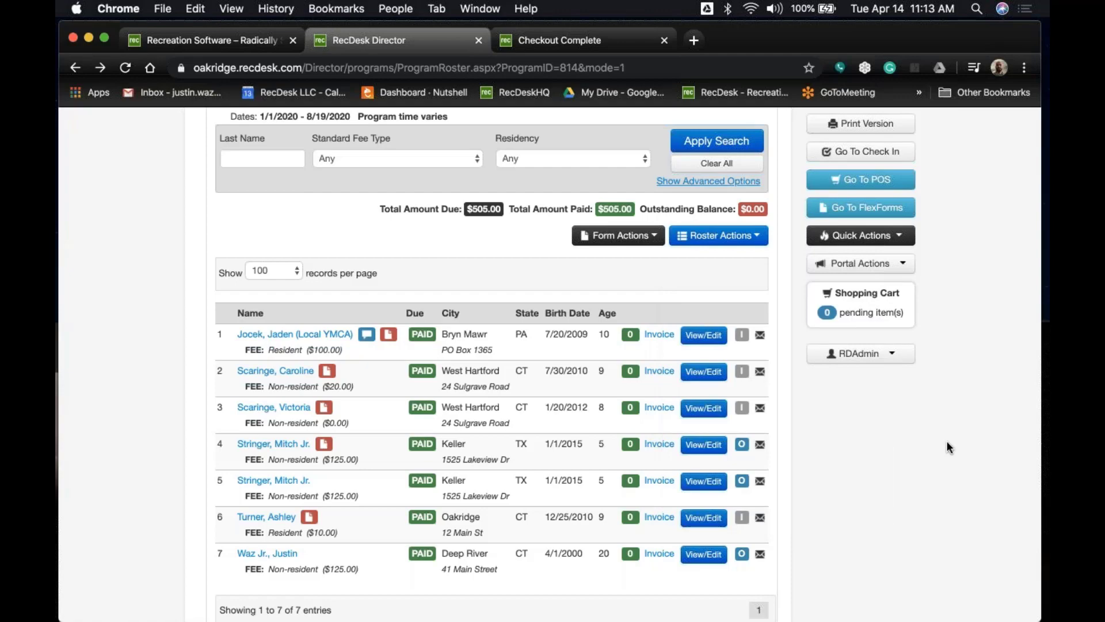
scroll(947, 442, "up", 5)
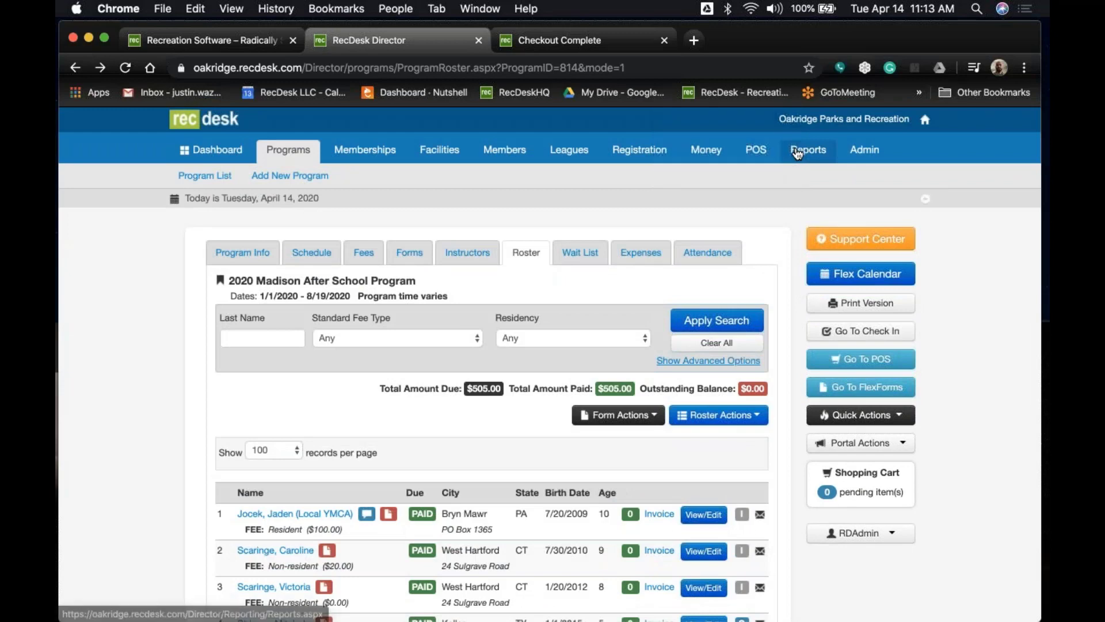
Look over the Reports page's Report List, then return to the Director dashboard.
left_click(798, 151)
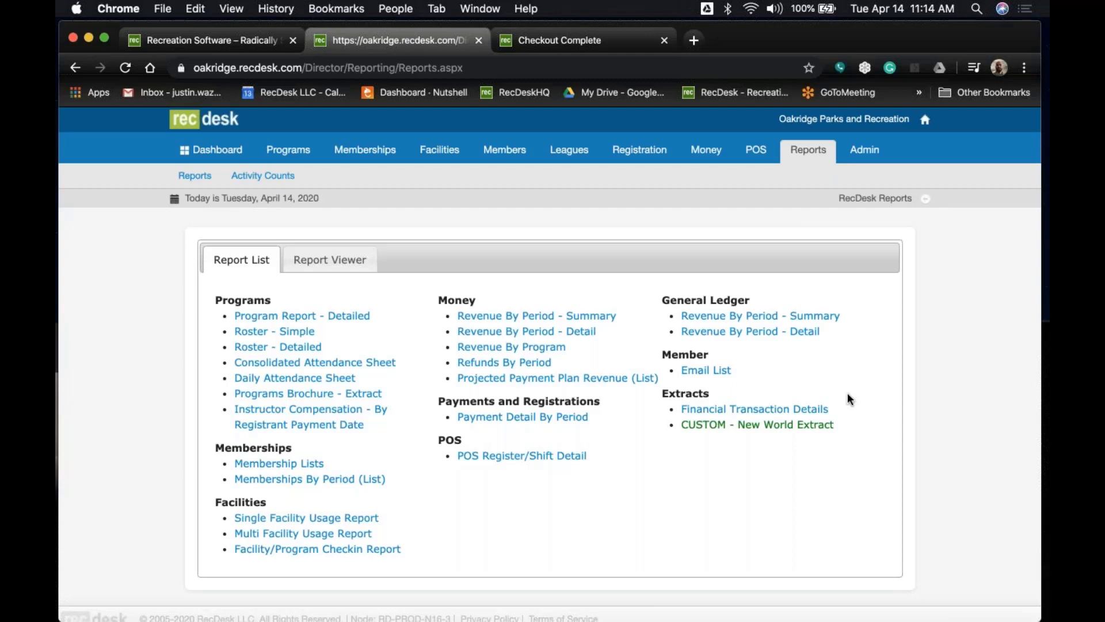
left_click(218, 151)
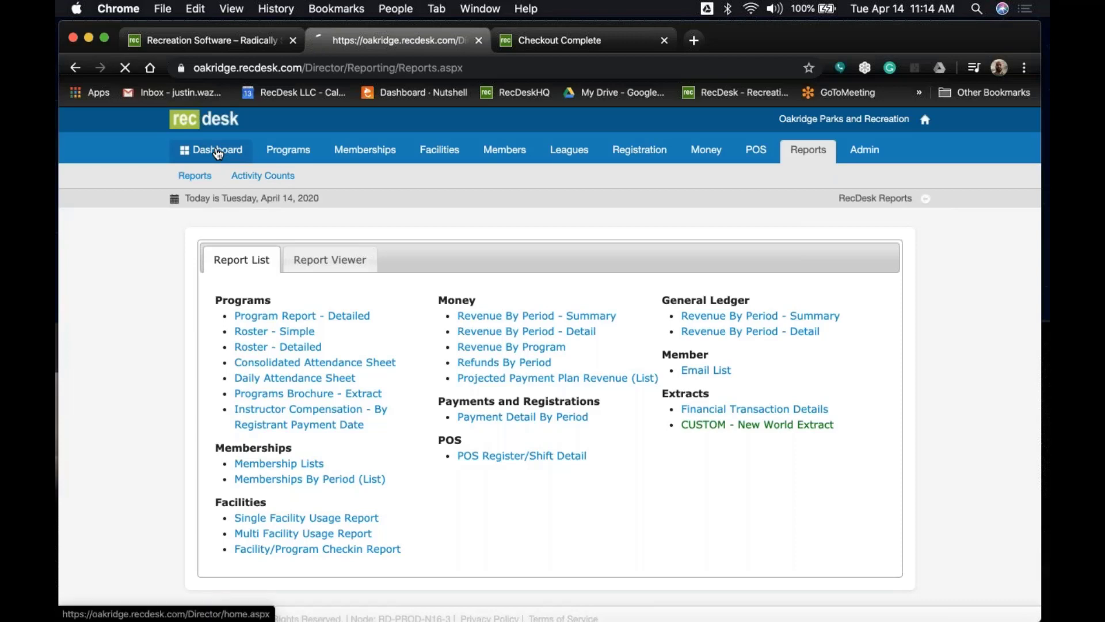